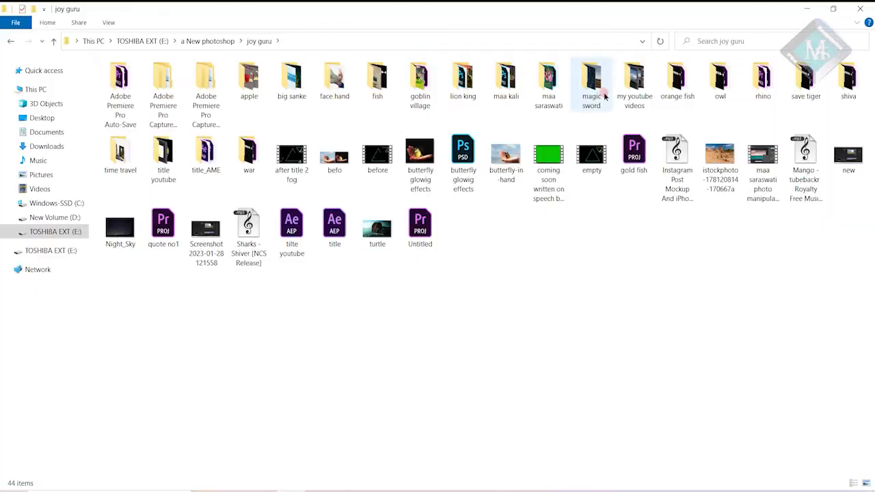
- Place the Dramatic-Skies-Dark-Clouds-Dusk image in the Untitled-1 document and scale it to about 151% so it fills the canvas
drag(121, 84, 170, 216)
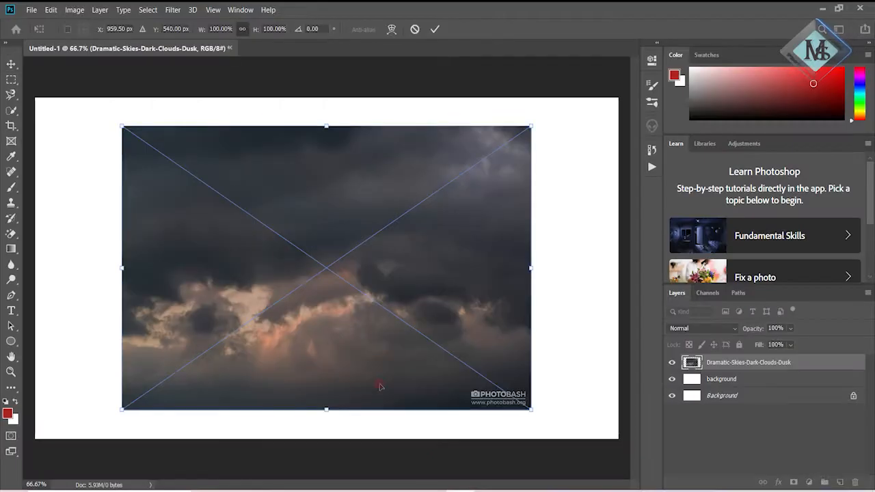
drag(531, 411, 586, 445)
drag(353, 127, 369, 99)
drag(108, 287, 30, 297)
drag(156, 277, 156, 239)
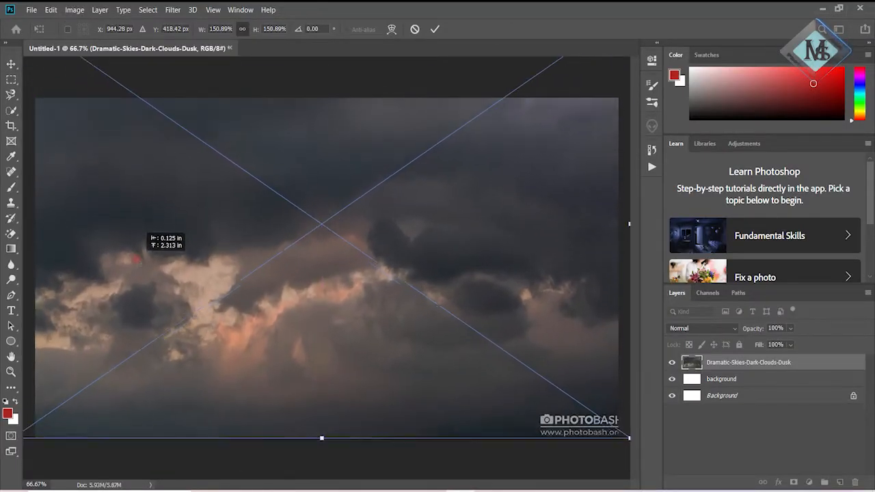
key(Return)
- Remove the PHOTOBASH watermark from the corner of the sky image with the Clone Stamp tool
key(p)
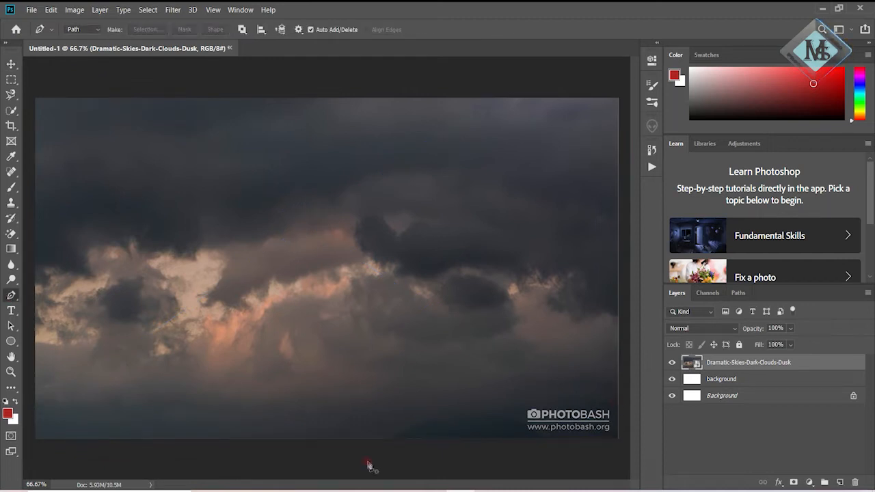
click(11, 203)
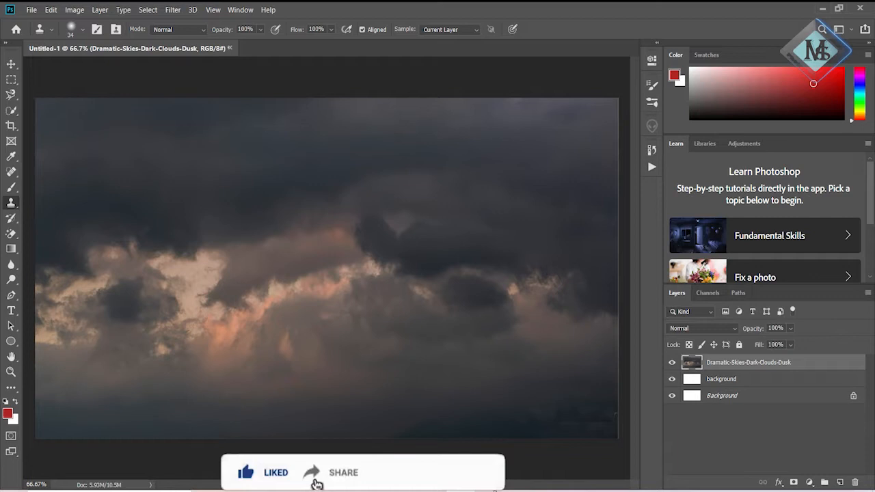
key(b)
key(d)
key(v)
- Add a Curves adjustment clipped to the sky layer and reshape its blue channel curve for a bluer tint
click(809, 482)
click(800, 336)
click(549, 110)
click(557, 145)
drag(571, 175, 609, 133)
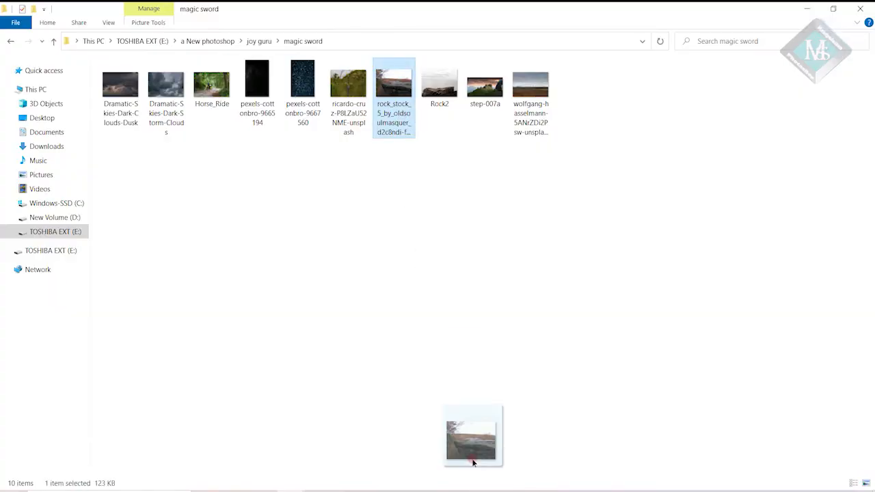
- Open the rock_stock_5 photo and select the whole foreground rock with the Quick Selection tool
drag(476, 451, 459, 57)
key(w)
mouse_move(492, 281)
mouse_down()
mouse_move(356, 263)
mouse_move(279, 267)
mouse_move(225, 356)
mouse_move(230, 387)
mouse_up()
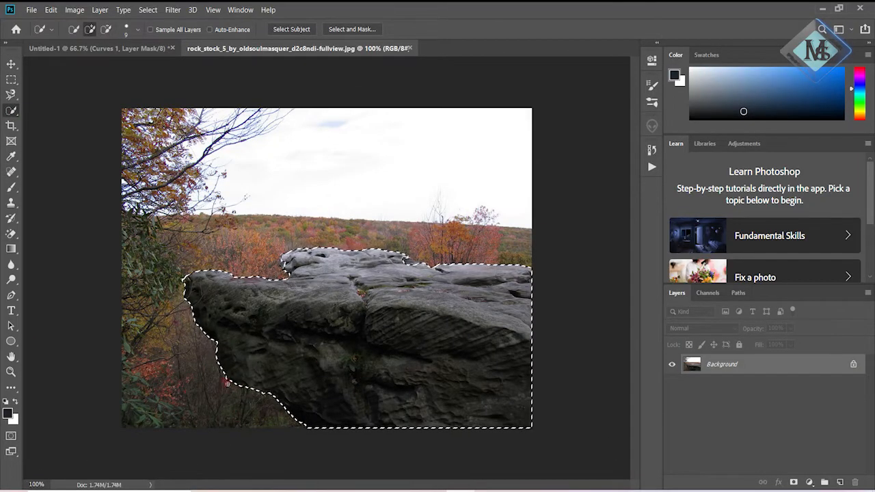
- Bring the selected rock into the Untitled-1 composition and position it in the lower right part of the canvas
key(v)
drag(290, 263, 538, 402)
key(ctrl+t)
drag(395, 380, 247, 395)
key(Return)
- Show the rulers and warp the rock so its ledge curves upwards over the lower right of the scene
key(ctrl+r)
key(ctrl+t)
right_click(457, 360)
click(477, 271)
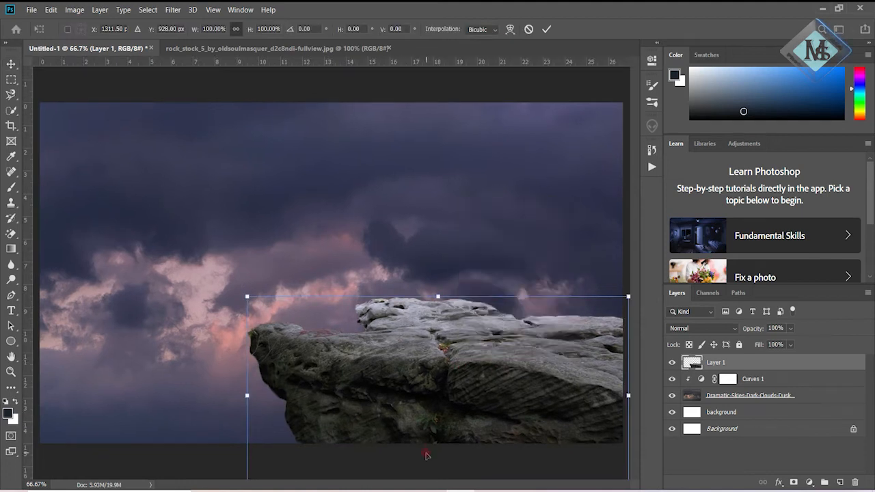
drag(415, 397, 596, 336)
drag(335, 414, 404, 332)
key(Return)
- Open the wolfgang-hasselmann landscape photo and erase the upper part of its sky with the Magic Eraser
click(748, 395)
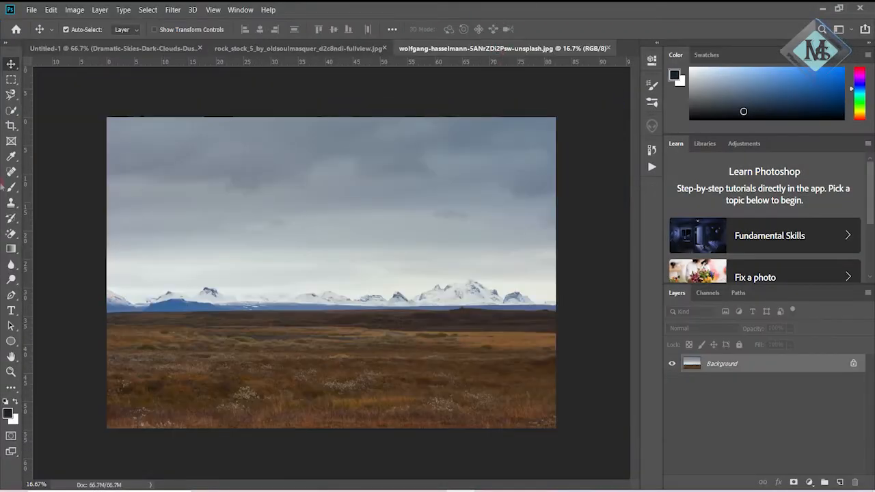
click(11, 233)
click(524, 172)
click(149, 290)
key(ctrl+z)
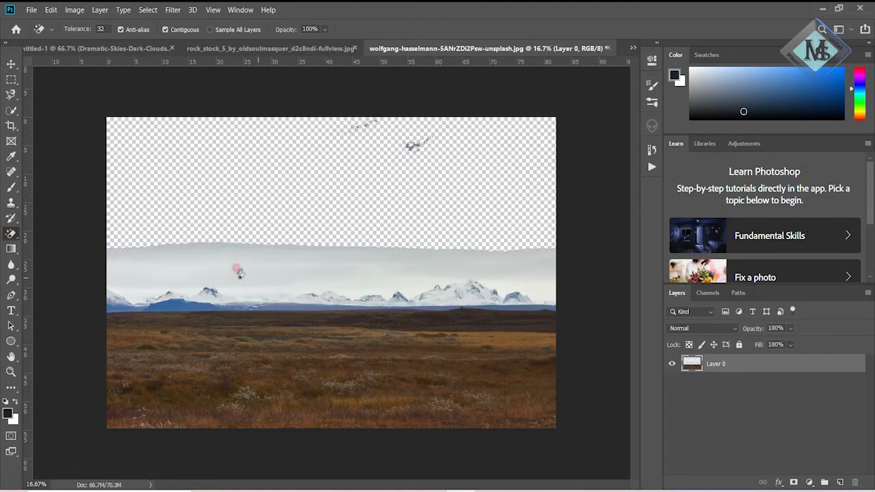
- Select the remaining sky strip above the mountains with Quick Selection and subtract the snowy peaks from the selection
key(w)
drag(123, 246, 528, 317)
drag(466, 281, 468, 279)
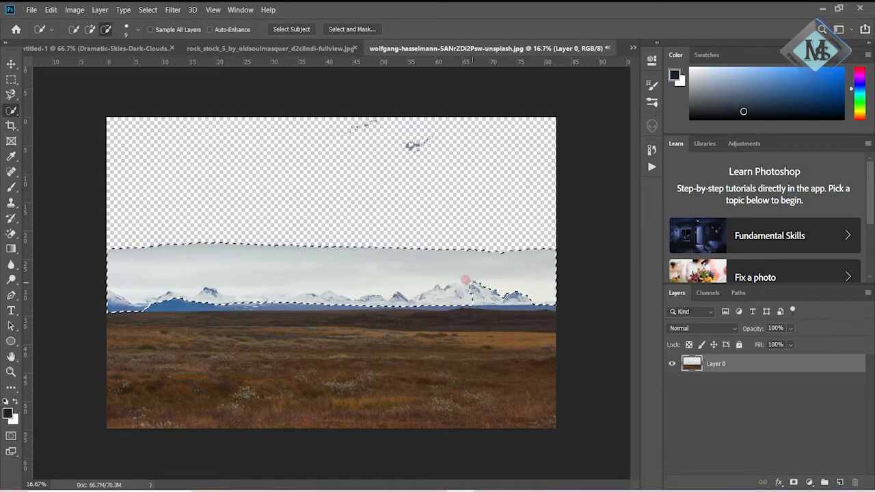
drag(391, 290, 302, 289)
mouse_move(143, 296)
mouse_down()
mouse_move(228, 296)
mouse_move(206, 300)
mouse_move(337, 316)
mouse_up()
click(216, 284)
drag(225, 284, 221, 284)
- Finish refining the sky selection around the peaks, delete the selected sky and deselect
click(127, 29)
click(233, 278)
click(238, 260)
key(Delete)
key(ctrl+d)
- Erase the leftover cloud specks above the mountains with the Eraser at a 37 px brush
right_click(11, 234)
click(31, 234)
click(81, 28)
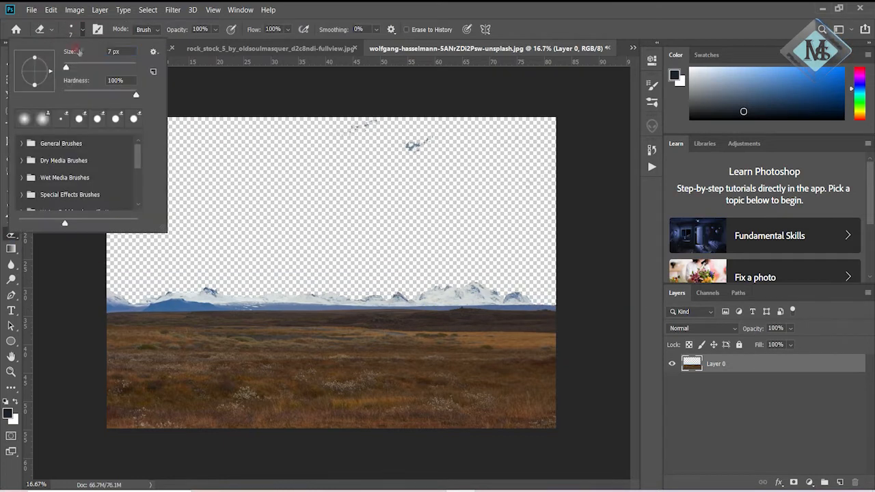
drag(376, 121, 333, 133)
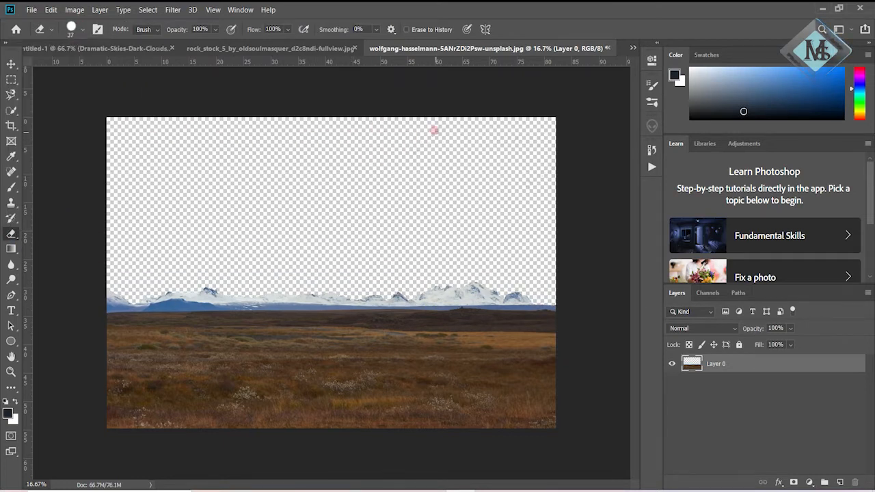
scroll(331, 273, up, 2)
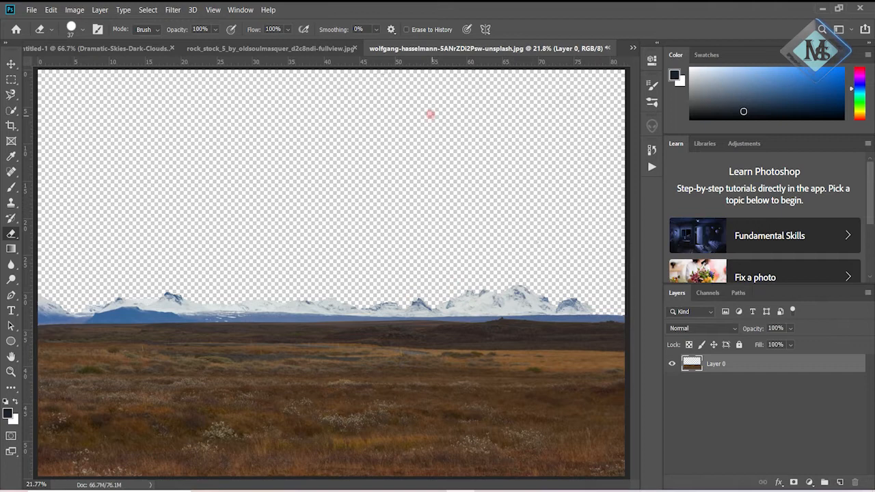
- Bring the cut-out landscape into the Untitled-1 composition behind the rock and shift it down
key(ctrl+t)
drag(219, 298, 208, 363)
key(ctrl+minus)
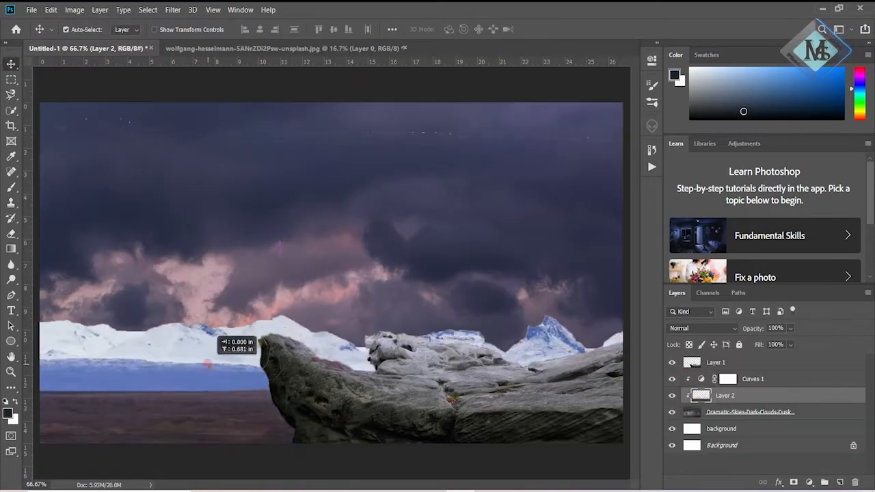
- Scale the landscape layer down to about 29 in wide so the mountain range spans the canvas
key(ctrl+t)
key(ctrl+minus)
key(ctrl+minus)
key(ctrl+minus)
key(ctrl+minus)
drag(104, 78, 269, 201)
drag(447, 379, 419, 309)
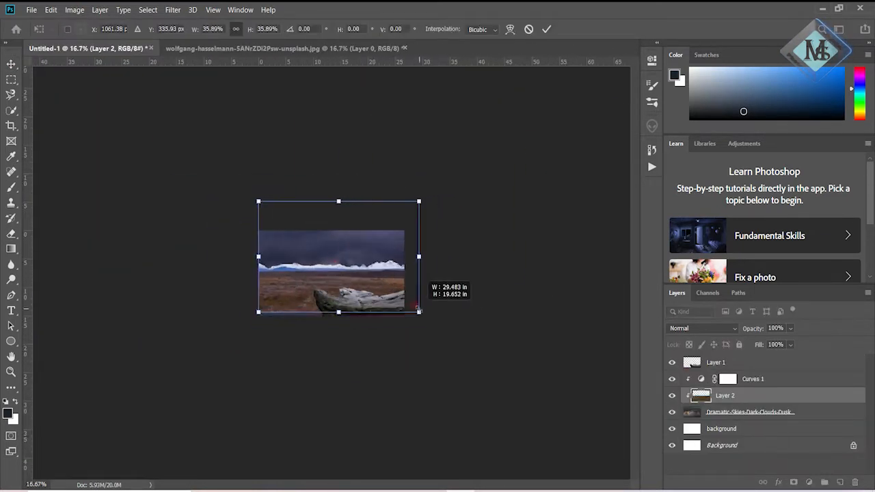
key(ctrl+0)
key(Return)
- Move the rock about 0.4 in left and 1.2 in up
key(e)
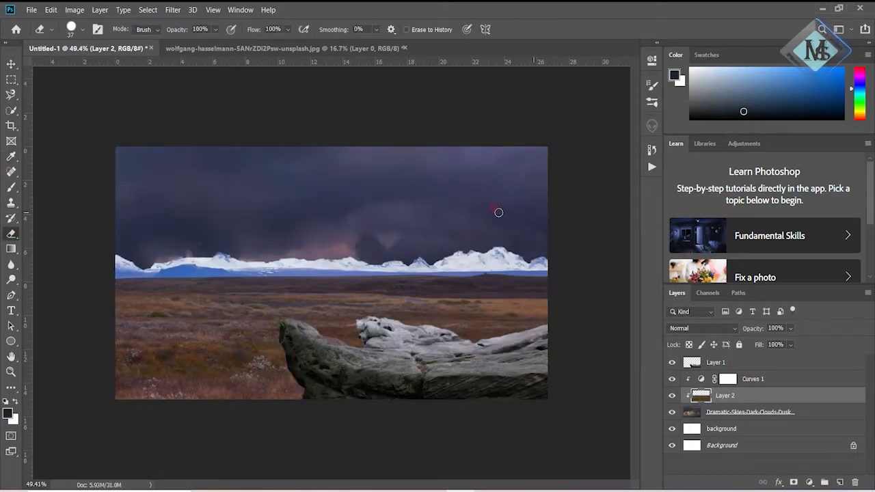
key(v)
drag(459, 371, 453, 351)
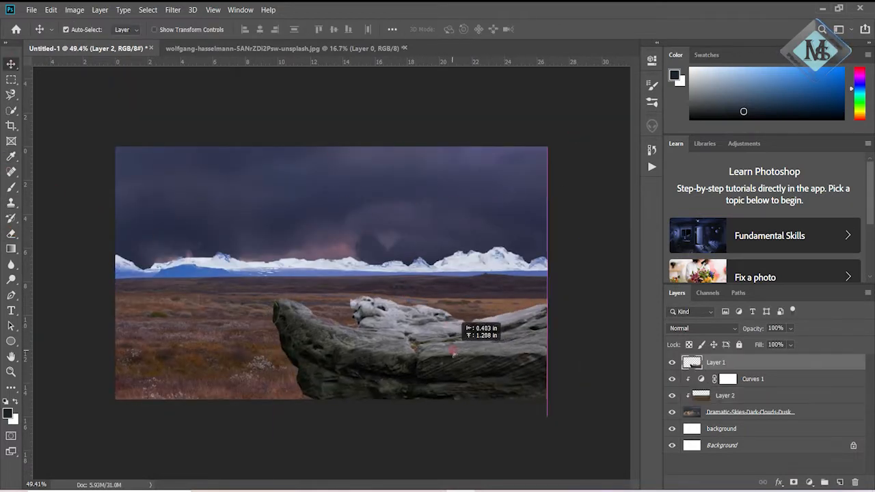
- Add a Curves adjustment clipped to the rock layer and pull its RGB curve down to darken the rock
click(809, 482)
click(800, 329)
click(553, 256)
drag(566, 179, 574, 183)
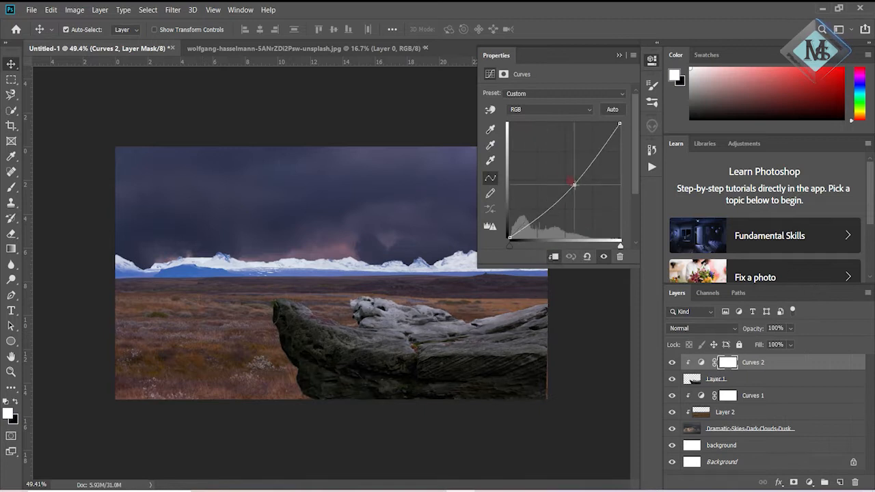
click(619, 55)
- Pull down the RGB curve of the Curves 1 adjustment to darken the sky and landscape
double_click(701, 395)
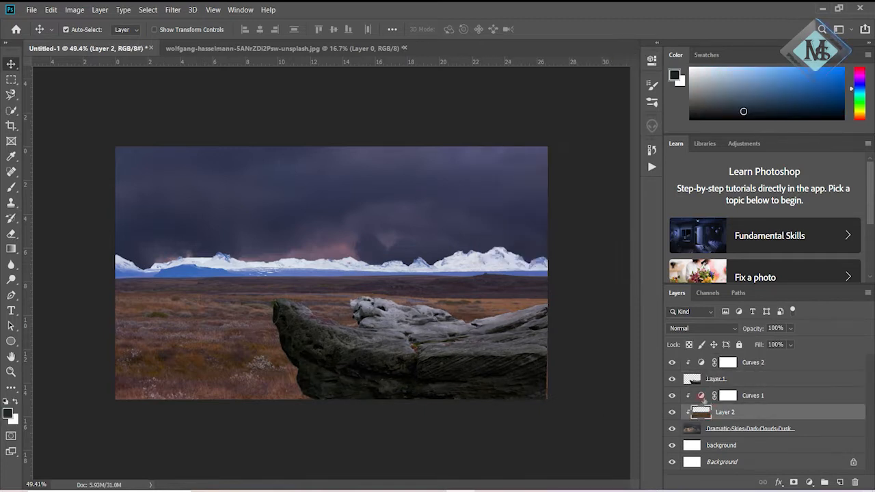
mouse_move(566, 188)
mouse_down()
mouse_move(574, 176)
mouse_move(582, 183)
mouse_up()
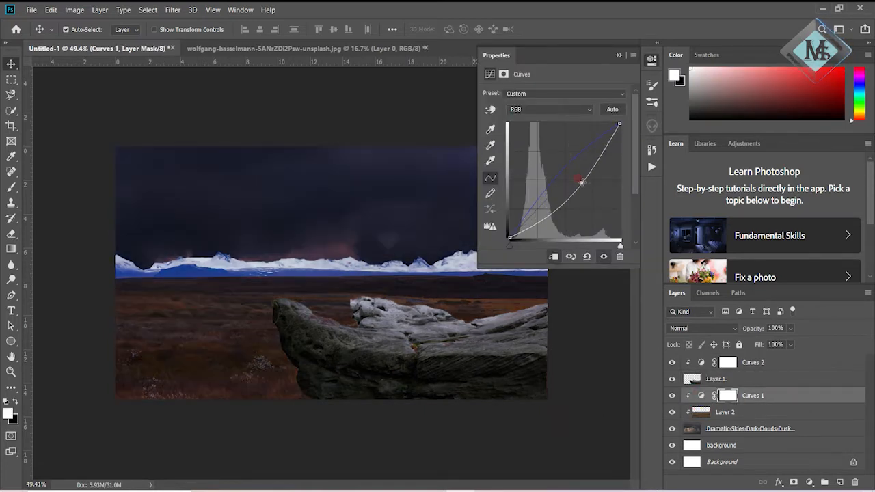
click(710, 415)
key(ctrl+alt+g)
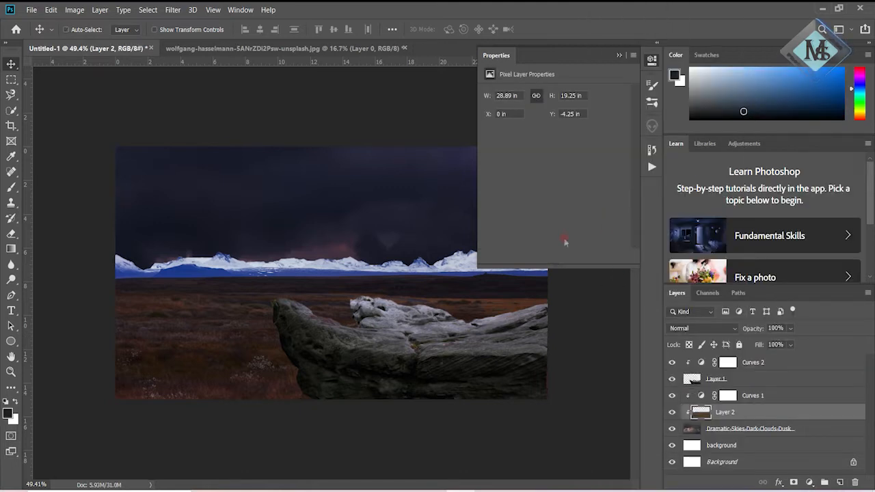
click(690, 395)
drag(566, 180, 568, 179)
click(809, 482)
click(748, 363)
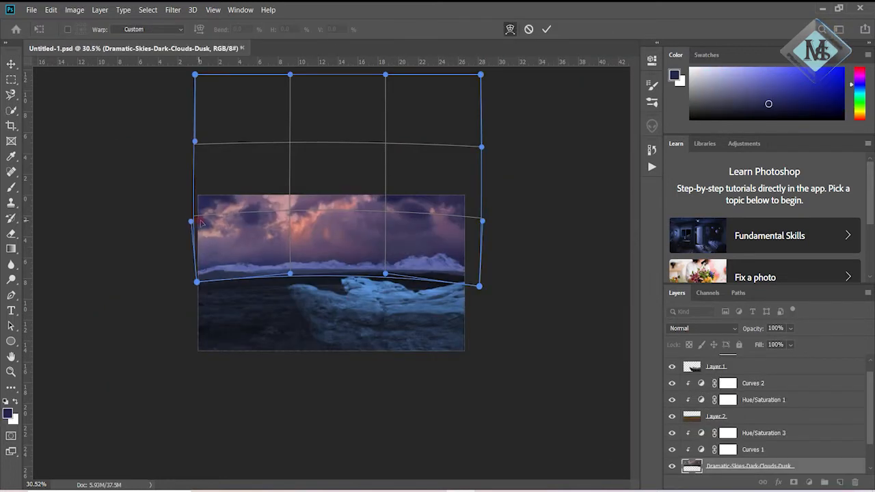
- Apply the warp to the Dramatic-Skies layer and adjust its size with Free Transform
key(ctrl+plus)
key(Return)
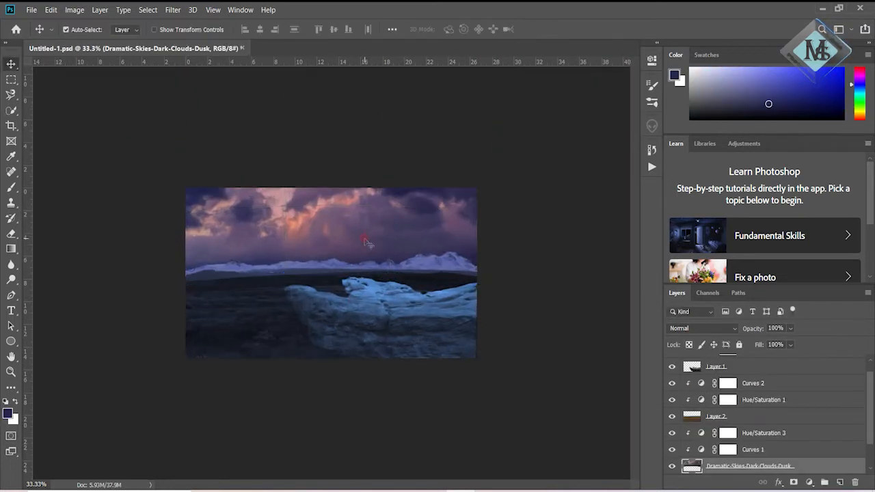
click(271, 215)
key(ctrl+t)
drag(444, 205, 475, 226)
key(Return)
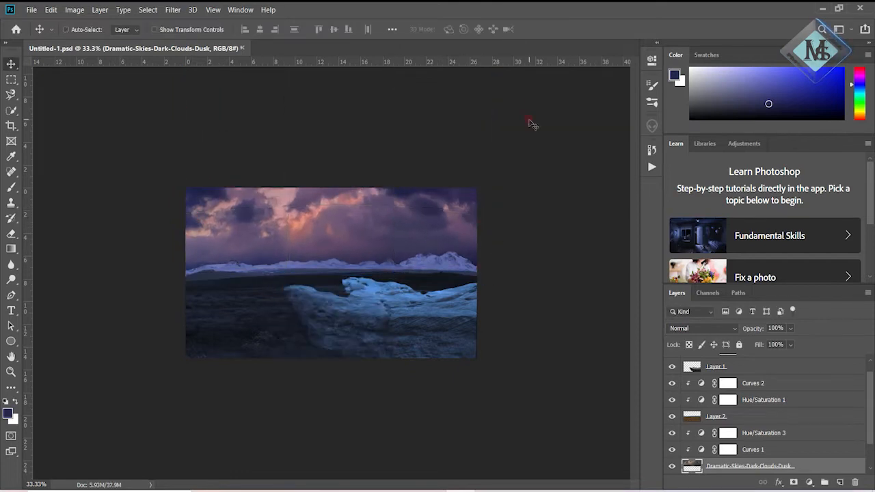
- Move the rock slightly down and left
key(ctrl+0)
drag(588, 396, 581, 423)
- Add a clipped Brightness/Contrast adjustment to the landscape layer and raise its brightness
click(244, 397)
click(809, 482)
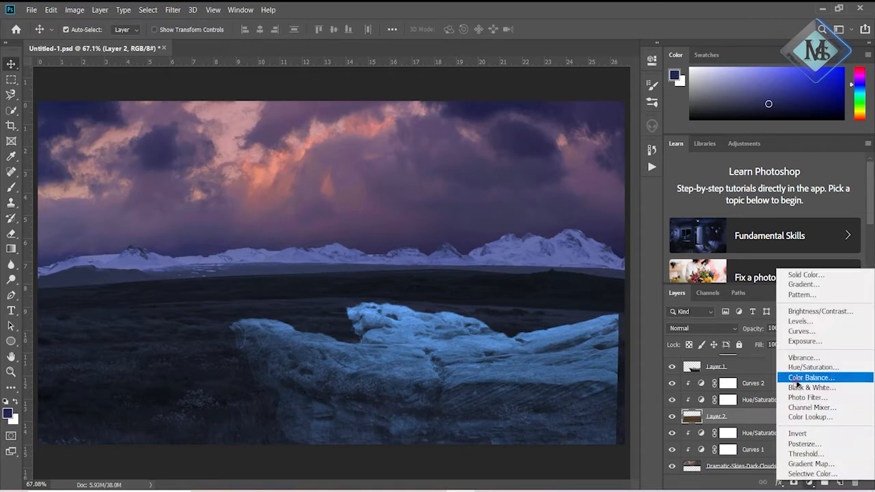
click(807, 312)
drag(554, 127, 584, 127)
click(619, 55)
- Select the whole band of snowy mountains on the landscape layer with the Quick Selection tool
click(747, 432)
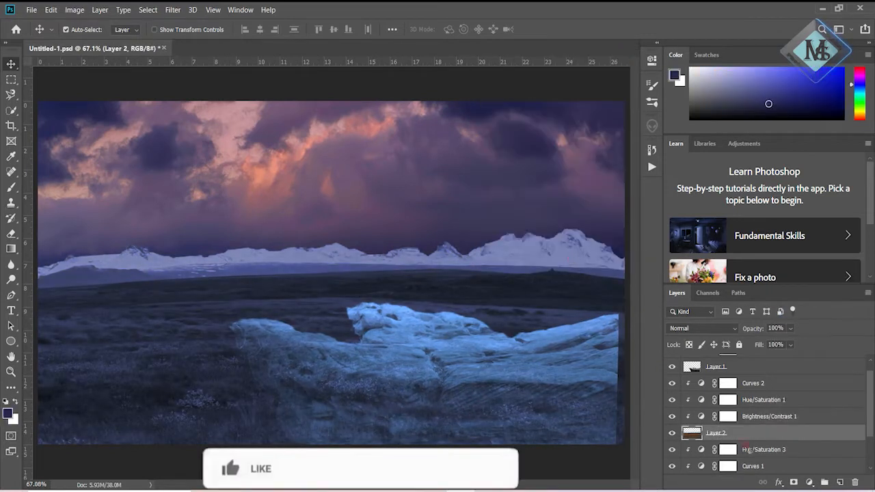
double_click(698, 416)
click(724, 432)
click(619, 55)
key(w)
mouse_move(42, 273)
mouse_down()
mouse_move(113, 255)
mouse_move(192, 261)
mouse_up()
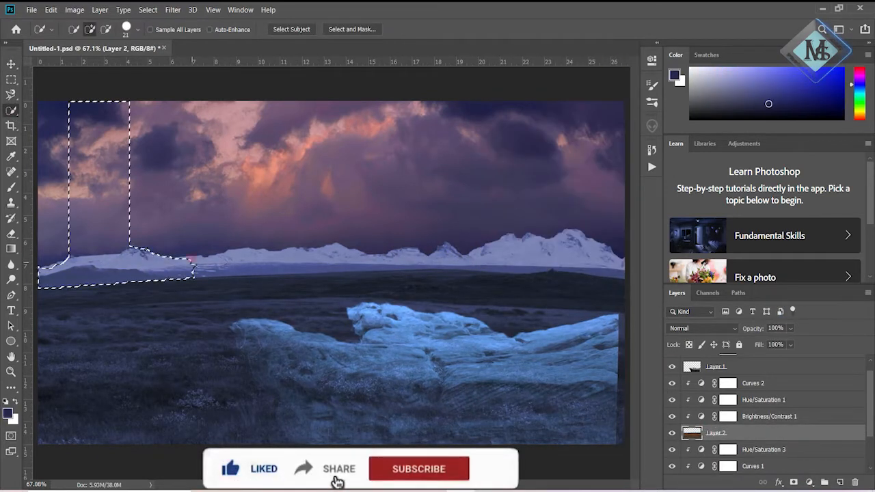
mouse_move(540, 251)
mouse_down()
mouse_move(609, 271)
mouse_move(522, 259)
mouse_move(208, 280)
mouse_move(207, 260)
mouse_move(232, 260)
mouse_up()
scroll(231, 260, up, 2)
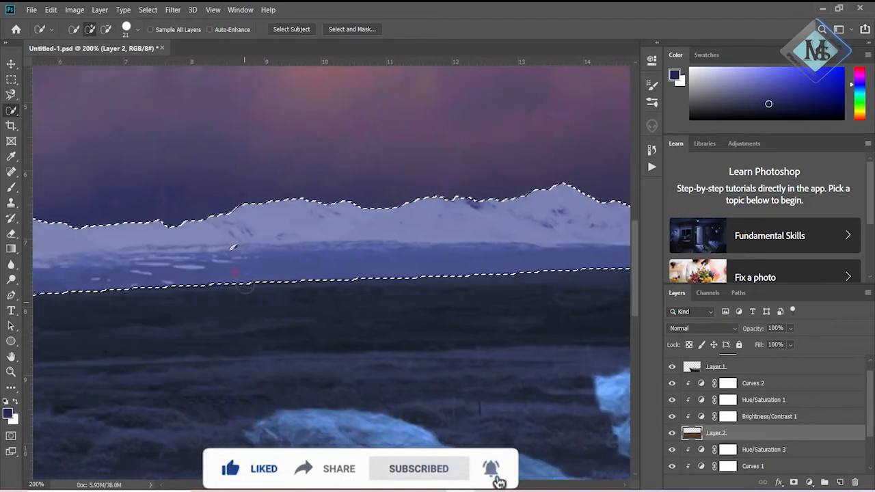
scroll(398, 256, right, 10)
click(412, 258)
- Refine the edges of the mountain selection in Select and Mask
click(352, 29)
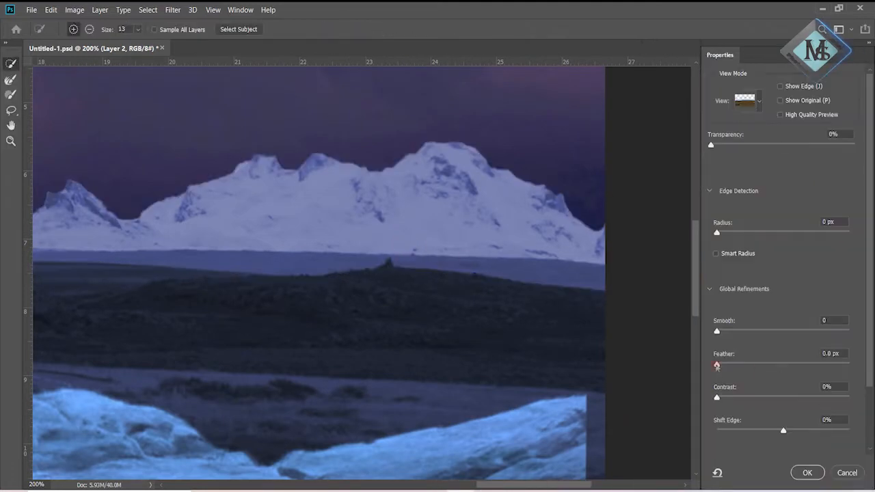
click(807, 472)
key(ctrl+alt+r)
key(Return)
- Add a Brightness/Contrast adjustment masked to the mountains and lower its brightness to darken them
click(809, 483)
click(791, 308)
key(ctrl+0)
drag(554, 128, 521, 128)
click(552, 148)
click(401, 453)
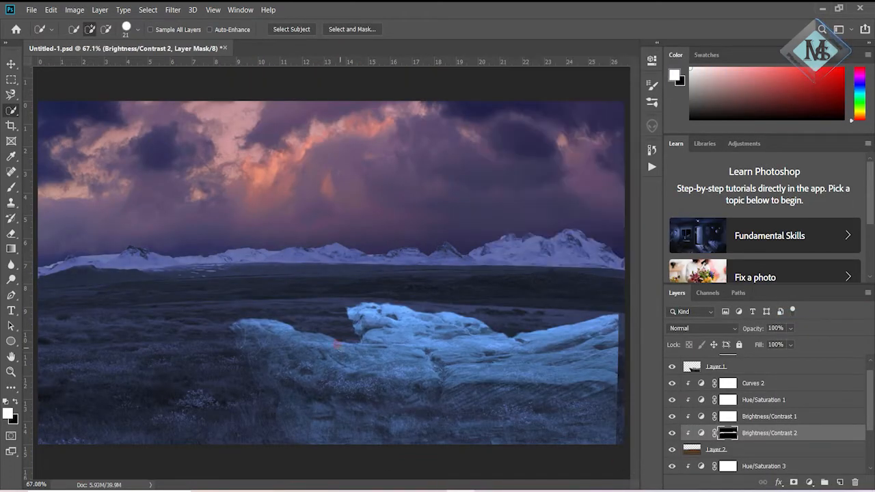
- Set the rock layer's blend mode to Lighter Color and nudge the rock towards the canvas's right edge
click(11, 65)
drag(446, 391, 465, 381)
key(ctrl+z)
click(702, 328)
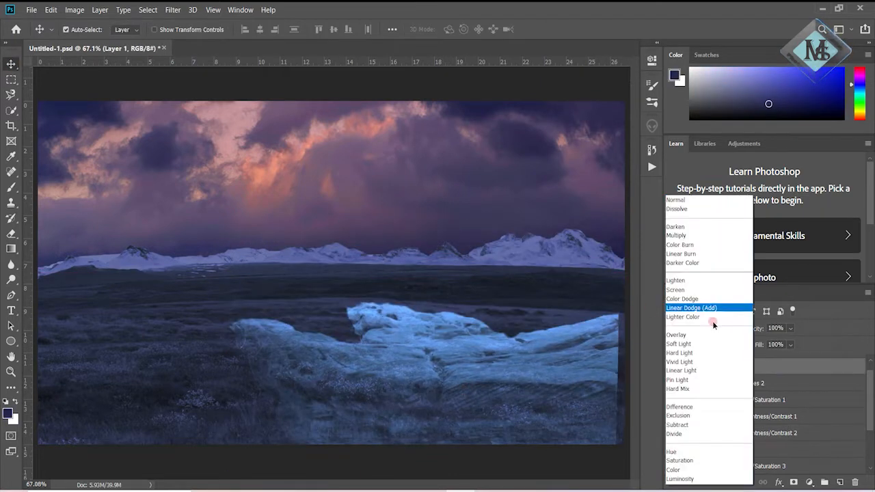
click(703, 317)
drag(606, 352, 612, 347)
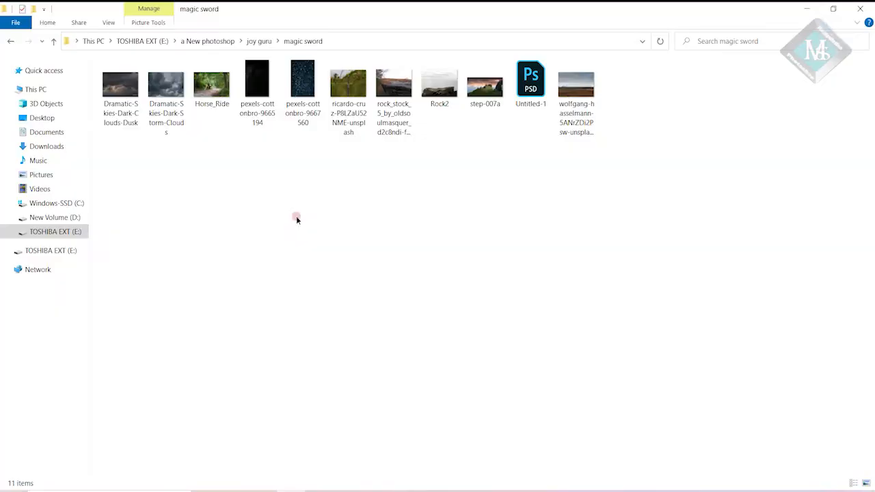
- Open the pexels-cottonbro-9665194 image and bring its cut-out particles into the Untitled-1 composition
drag(348, 85, 457, 467)
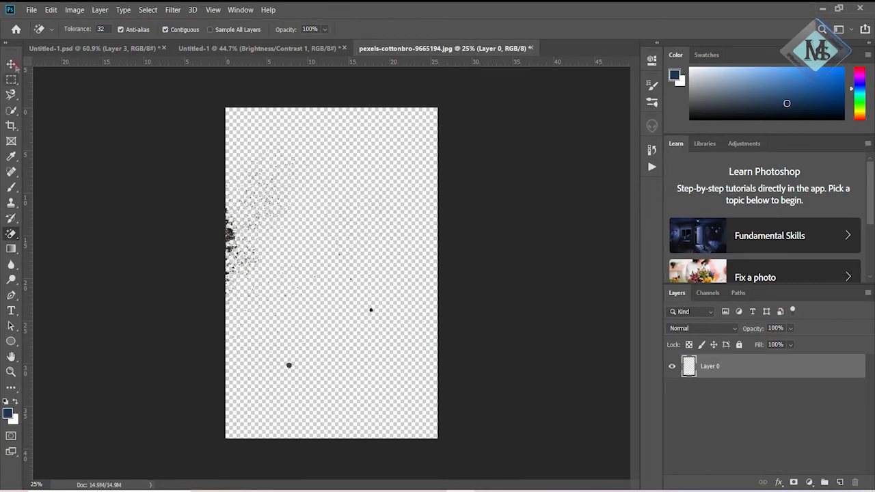
click(11, 64)
drag(287, 246, 321, 225)
drag(413, 271, 431, 275)
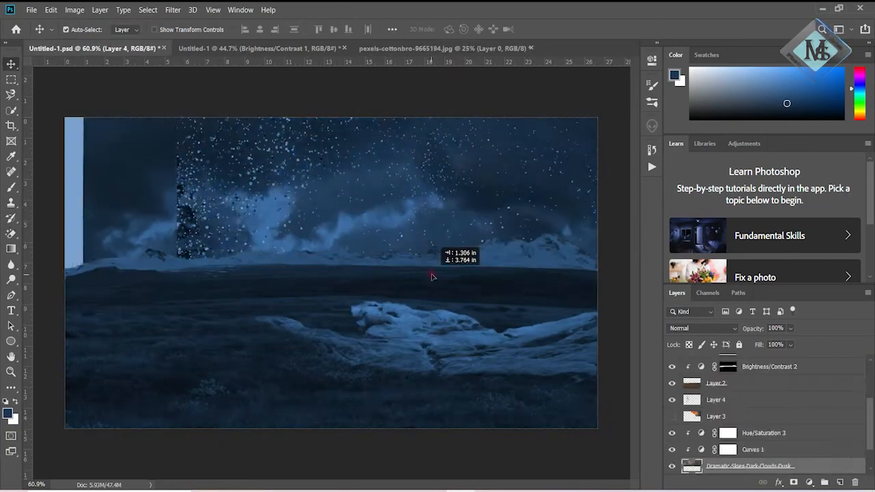
key(ctrl+z)
- Move the particle layer to the top of the layer stack and erase its dark leftovers over the sky
scroll(725, 464, down, 2)
click(432, 292)
scroll(728, 454, down, 3)
drag(717, 402, 732, 357)
key(e)
click(190, 218)
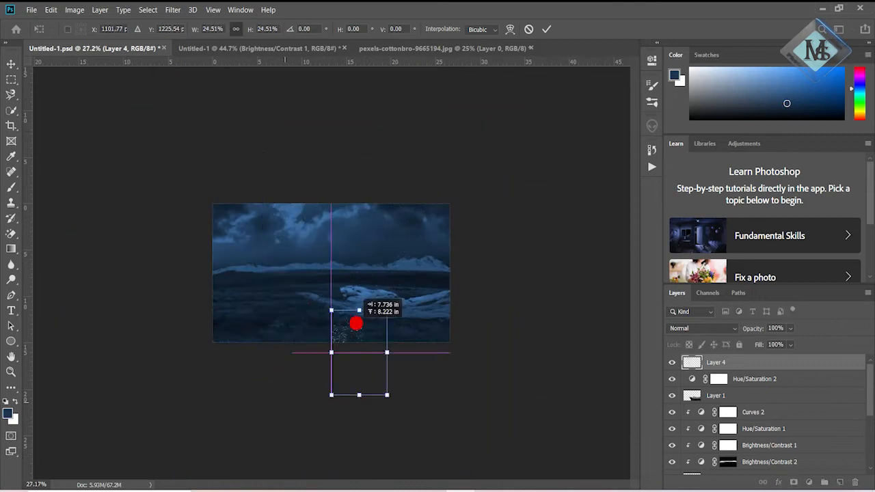
- Scale the particles to 71.30%, rotate them -90.42° and place them over the rock
key(ctrl+0)
key(Return)
key(ctrl+t)
drag(528, 435, 581, 252)
drag(464, 362, 469, 338)
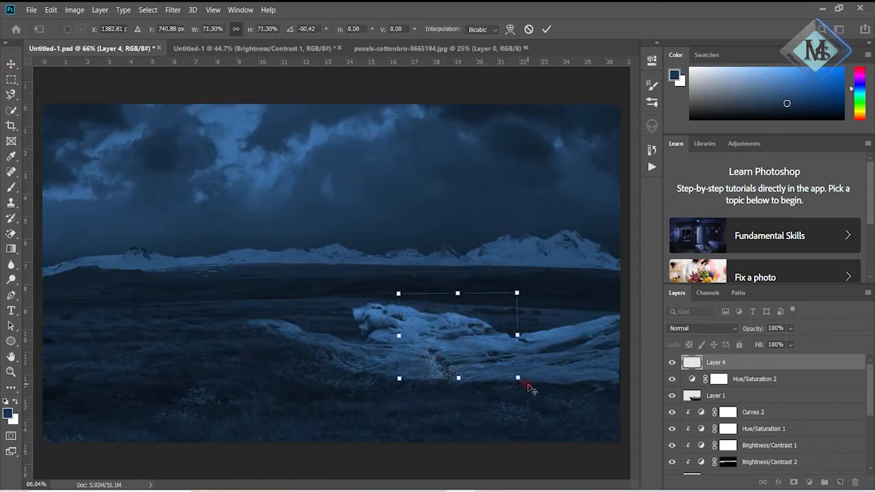
key(Return)
- Set the particle layer's blend mode to Screen and clip a Brightness/Contrast adjustment with raised brightness to it
click(732, 330)
click(709, 289)
click(809, 482)
click(803, 312)
drag(554, 126, 564, 127)
key(ctrl+alt+g)
click(619, 55)
- Bring the sword from the other Untitled-1 document into Untitled-1.psd, scale it down and stand it upright on the rock
click(361, 48)
drag(316, 301, 429, 357)
key(ctrl+minus)
key(ctrl+minus)
key(ctrl+t)
drag(439, 467, 378, 308)
drag(365, 223, 406, 246)
drag(419, 186, 412, 203)
key(ctrl+0)
key(Return)
- Move the sword's layer below the particle layer and nudge the sword so its tip meets the particles
key(ctrl+bracketleft)
key(ctrl+bracketleft)
drag(447, 357, 454, 350)
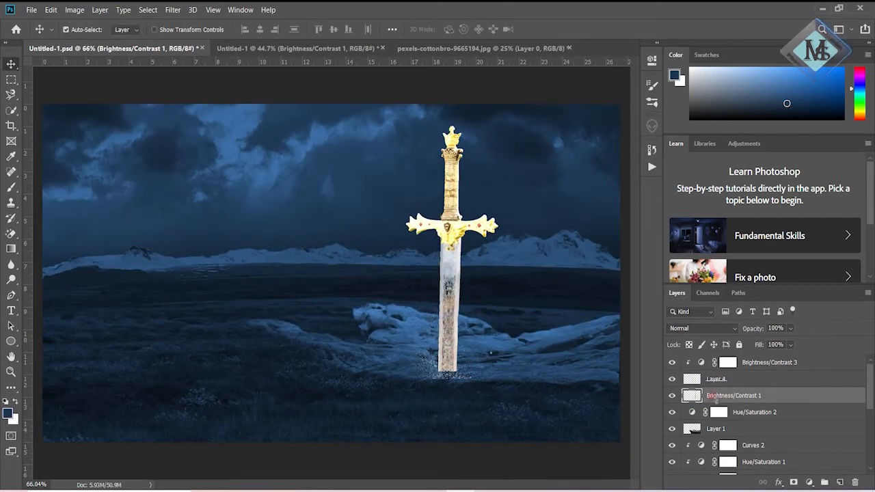
- Rotate the sword 15.27° clockwise and shift it so its tip stays among the particles on the rock
click(457, 375)
key(ctrl+t)
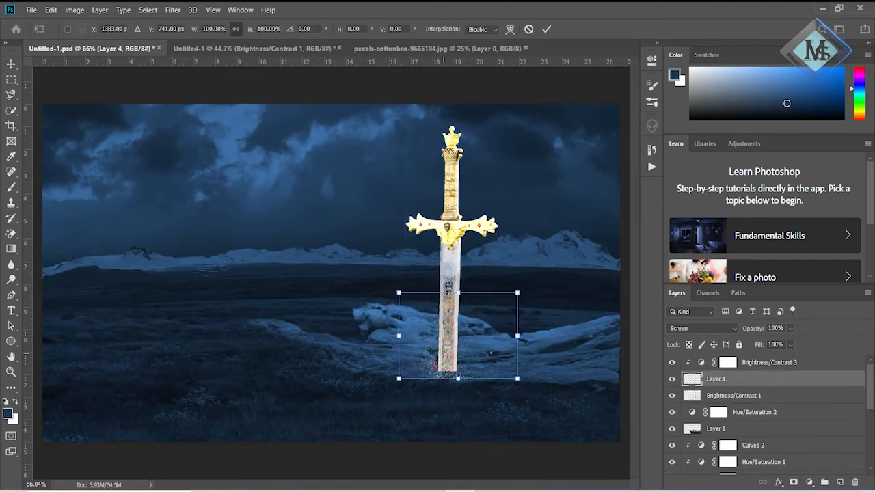
click(546, 29)
click(453, 239)
key(ctrl+t)
drag(507, 122, 537, 139)
drag(455, 242, 479, 253)
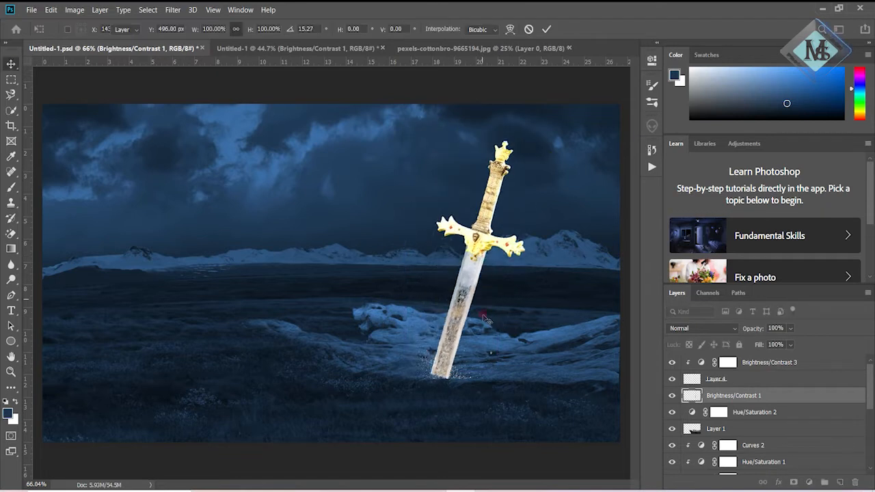
key(Return)
click(373, 367)
key(ctrl+t)
mouse_move(235, 302)
mouse_down()
mouse_move(237, 273)
mouse_move(235, 301)
mouse_up()
key(Escape)
- Enlarge the particles on Layer 4 and reposition them around the sword's tip
click(718, 381)
key(ctrl+t)
drag(400, 293, 347, 257)
mouse_move(419, 372)
mouse_down()
mouse_move(446, 375)
mouse_move(430, 370)
mouse_move(441, 370)
mouse_up()
key(Return)
- Duplicate the particle layer twice to make the particles around the sword denser
key(ctrl+j)
key(ctrl+j)
key(ctrl+z)
key(ctrl+t)
key(Return)
click(11, 234)
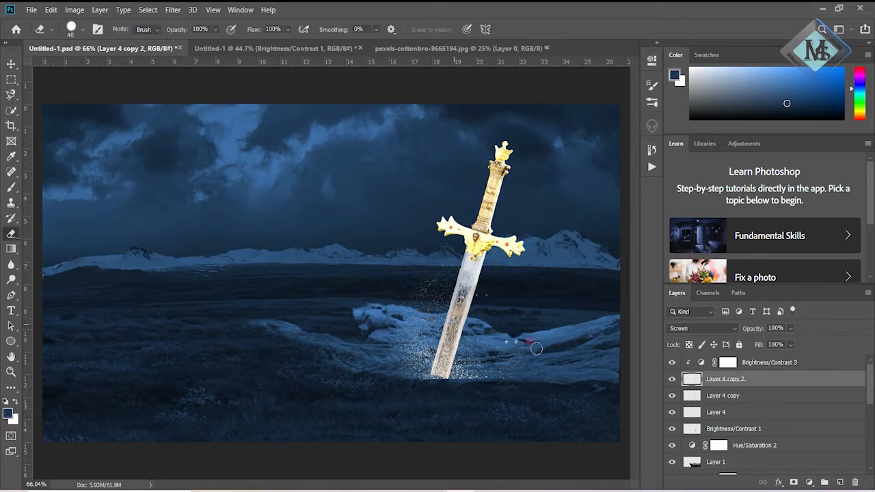
- Set the blend mode of Layer 4, Layer 4 copy and Layer 4 copy 2 to Linear Dodge (Add)
click(718, 412)
click(732, 328)
click(711, 311)
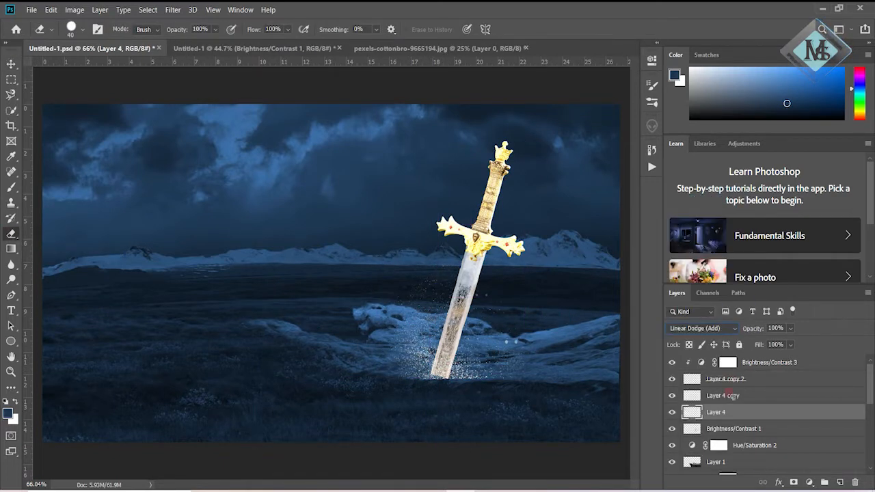
click(725, 395)
click(734, 329)
click(711, 312)
click(731, 378)
click(730, 329)
click(711, 312)
- Move the Brightness/Contrast 3 adjustment below the particle layers, compare the image without it, and delete it
drag(729, 378, 727, 414)
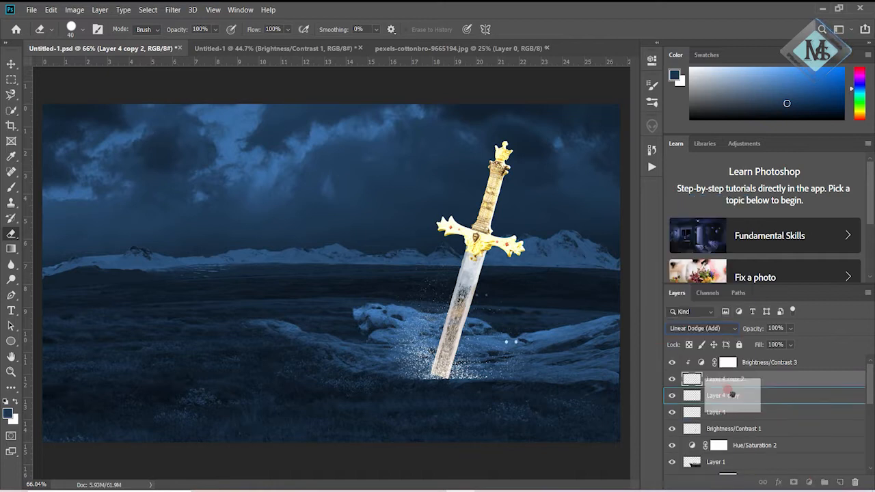
click(689, 363)
drag(772, 365, 766, 417)
click(672, 412)
click(672, 412)
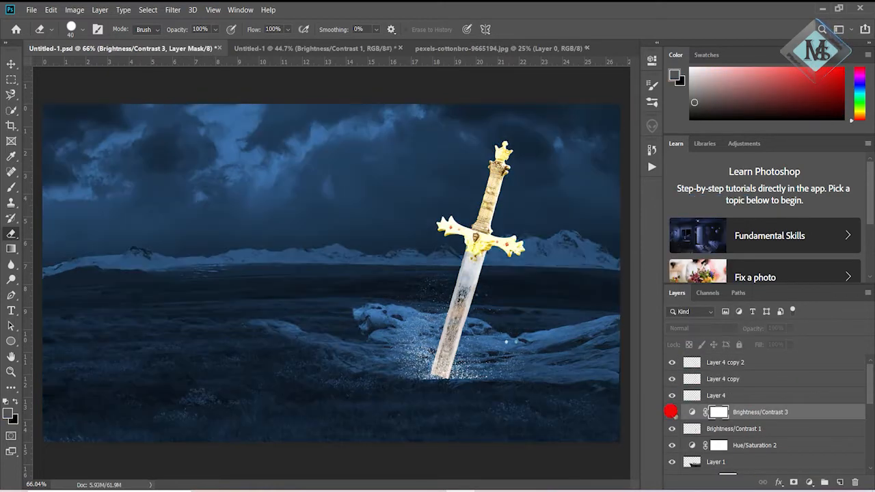
key(Delete)
- Group the three particle layers and collapse the group
click(739, 397)
shift+click(752, 363)
key(ctrl+g)
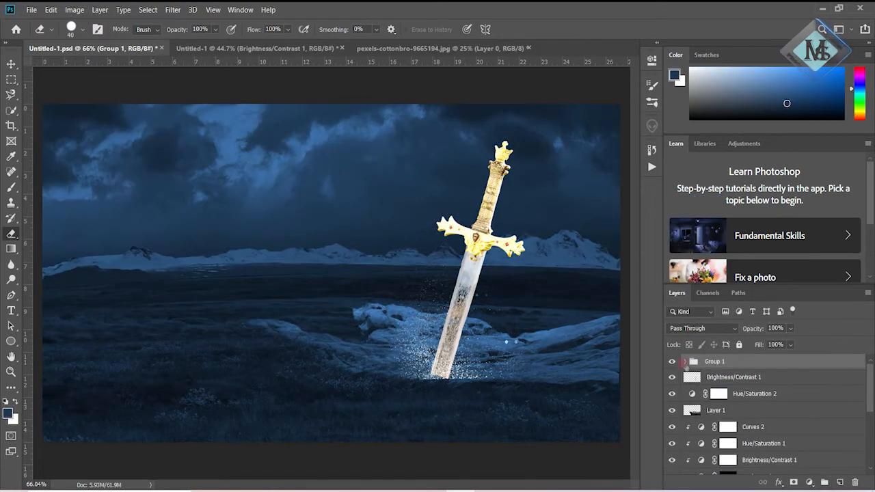
click(684, 360)
- Clip a Hue/Saturation adjustment to the particle group, with saturation +100 and the hue shifted to a bright blue
click(809, 483)
click(750, 373)
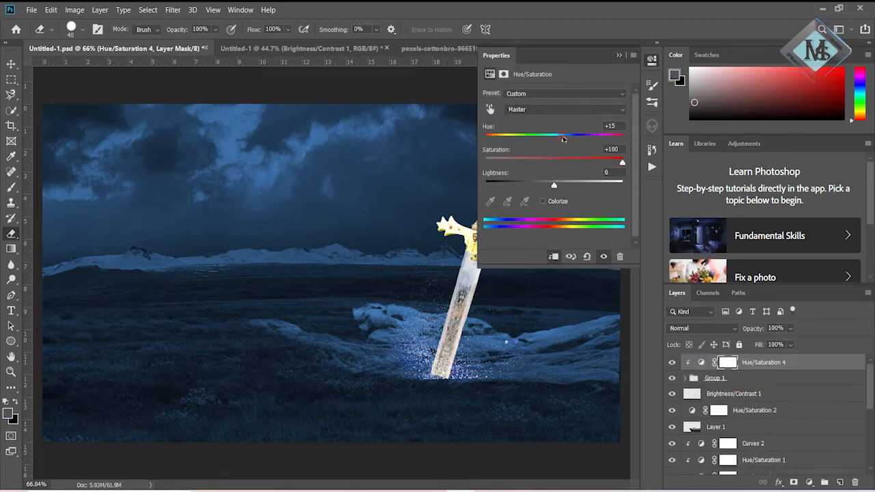
click(619, 55)
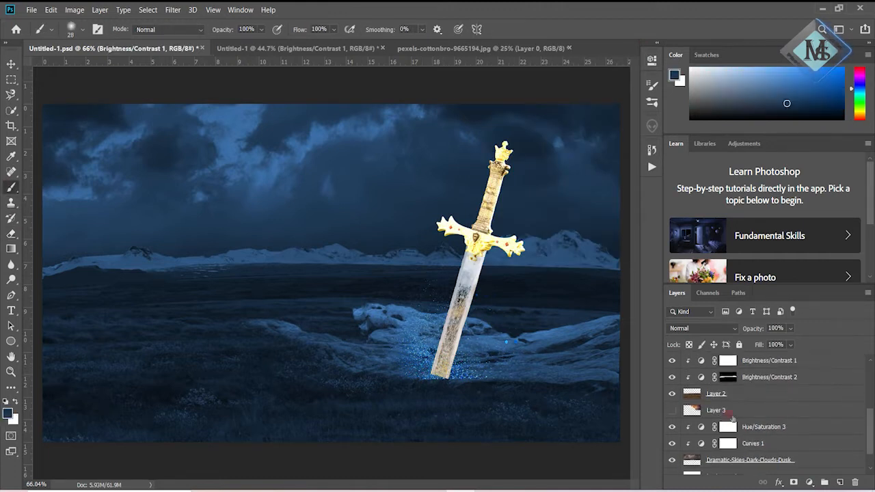
- Rename the sword's layer as "sword"
key(v)
scroll(730, 416, down, 2)
scroll(765, 427, up, 6)
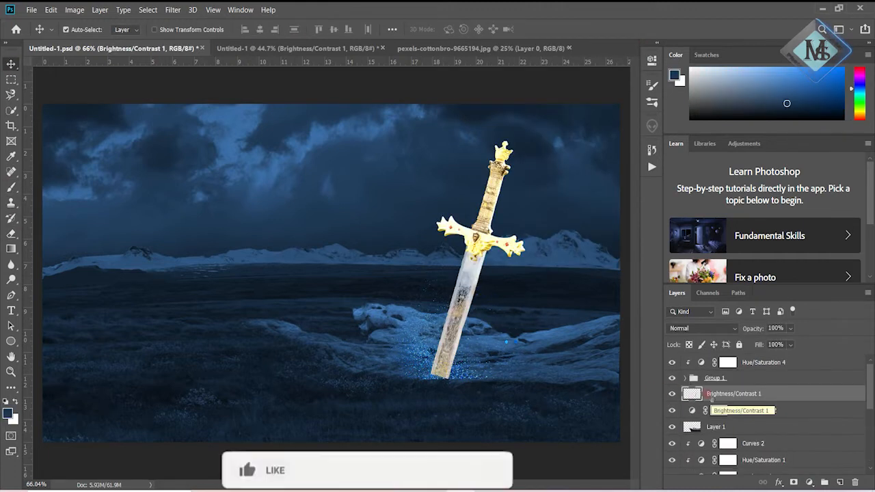
text(sword)
key(Return)
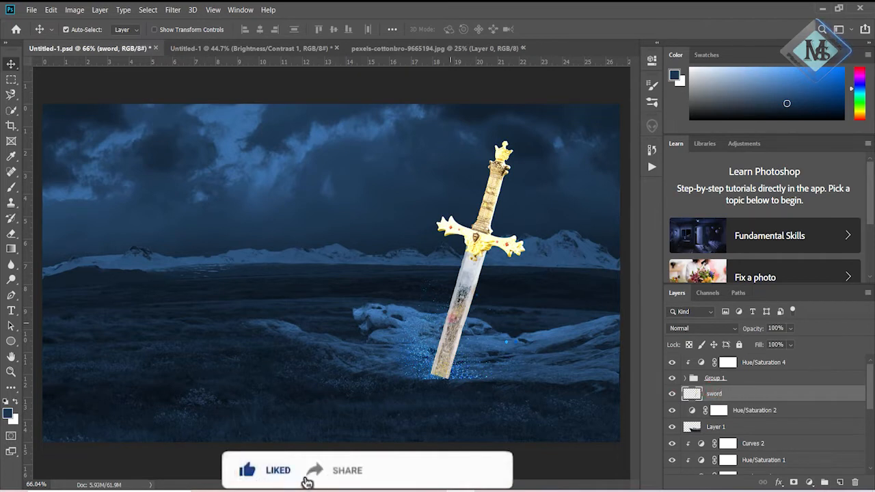
- Clip a Brightness/Contrast adjustment to the sword layer and lower its brightness slightly
click(809, 481)
click(808, 314)
click(551, 255)
drag(554, 129, 543, 130)
click(619, 56)
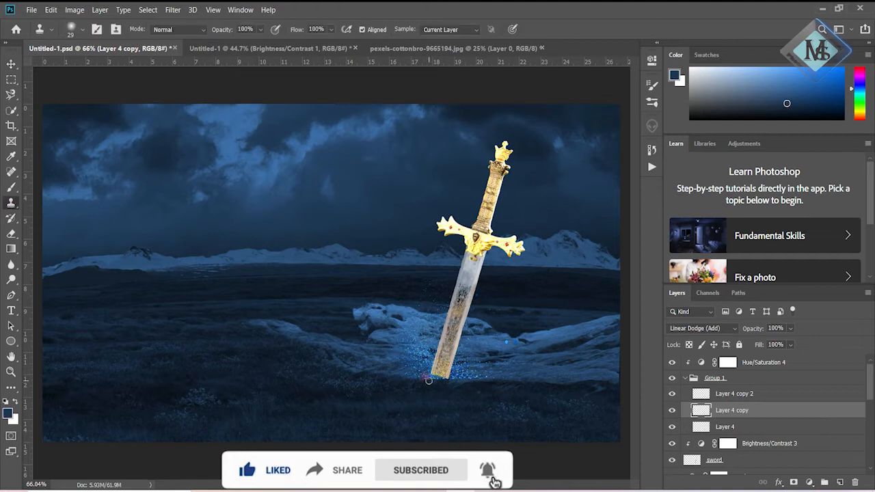
- Sample the blue beside the sword's tip and paint it over the tip on Layer 4 copy
key(b)
alt+click(425, 375)
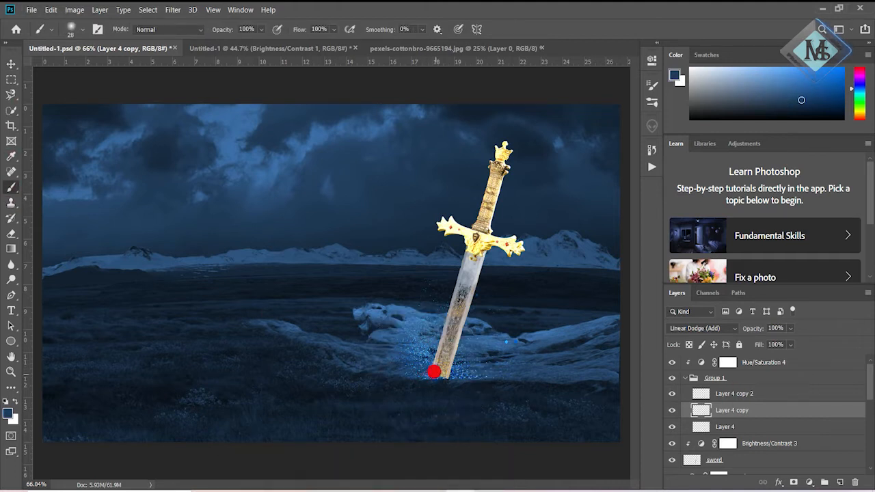
key(e)
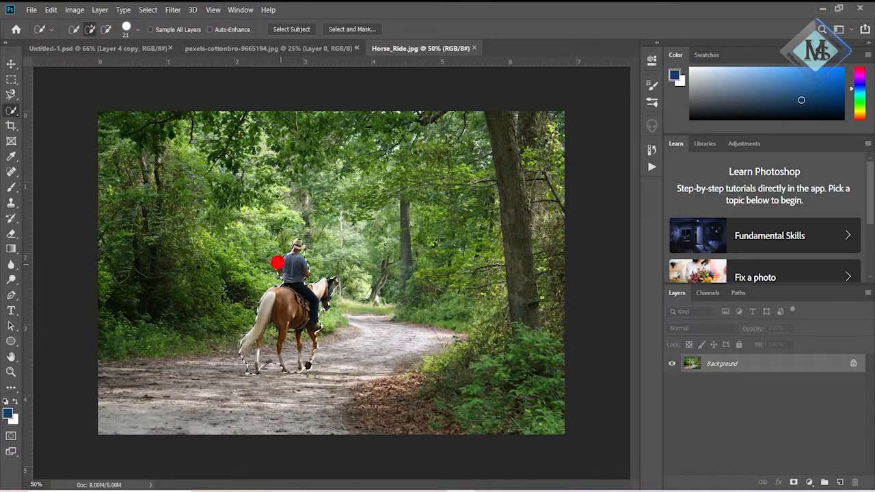
- Trim the background from the selection around the rider's hat and shoulders in Horse_Ride.jpg with a 9 px Quick Selection brush
key(ctrl+plus)
key(ctrl+plus)
key(ctrl+plus)
alt+right_click(111, 281)
alt+click(225, 194)
click(132, 30)
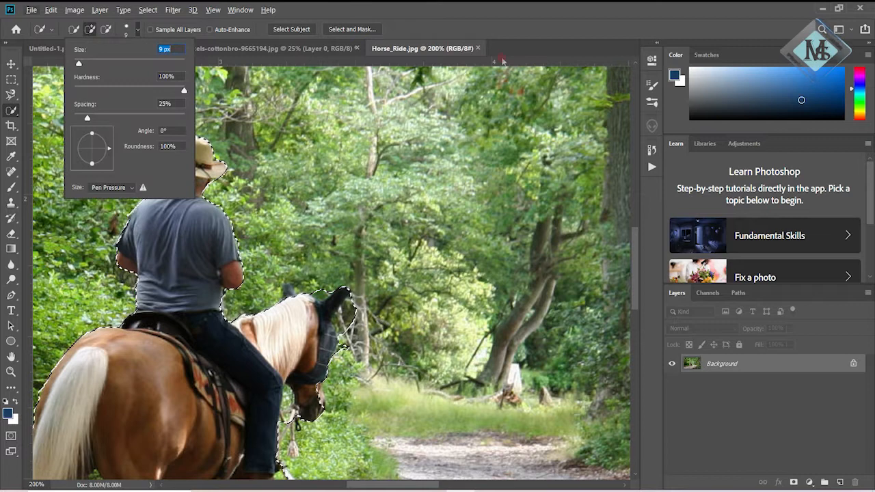
key(Return)
alt+right_click(164, 166)
- Refine the selection around the reins and stirrup and subtract the background between the horse's front legs
scroll(293, 358, down, 2)
drag(293, 358, 294, 382)
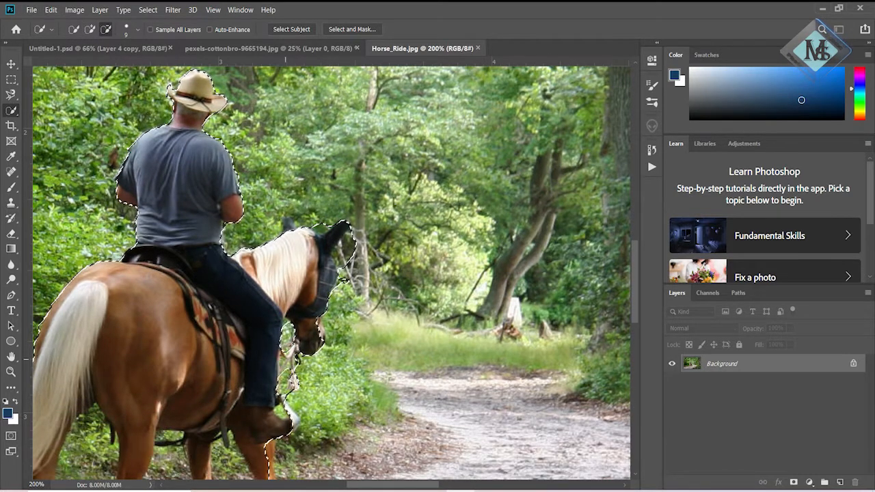
scroll(294, 381, down, 2)
scroll(278, 375, down, 2)
mouse_move(278, 374)
mouse_down()
mouse_move(244, 401)
mouse_move(279, 360)
mouse_up()
drag(224, 384, 244, 334)
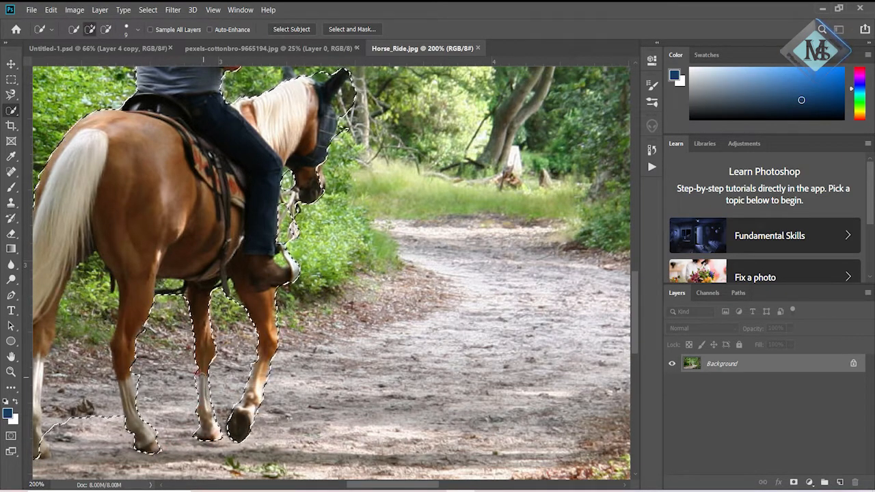
- Subtract the ground between the horse's hind legs and clean up the selection around the rider and the horse's ears
scroll(262, 390, left, 8)
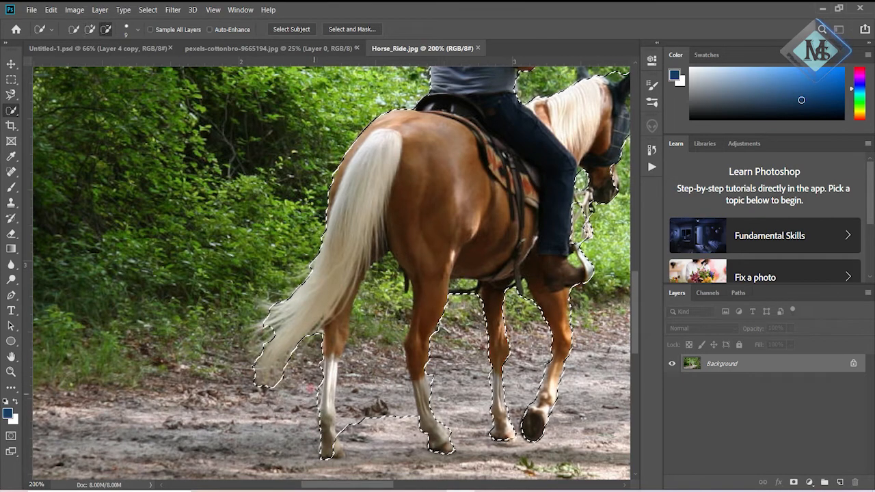
drag(320, 367, 382, 322)
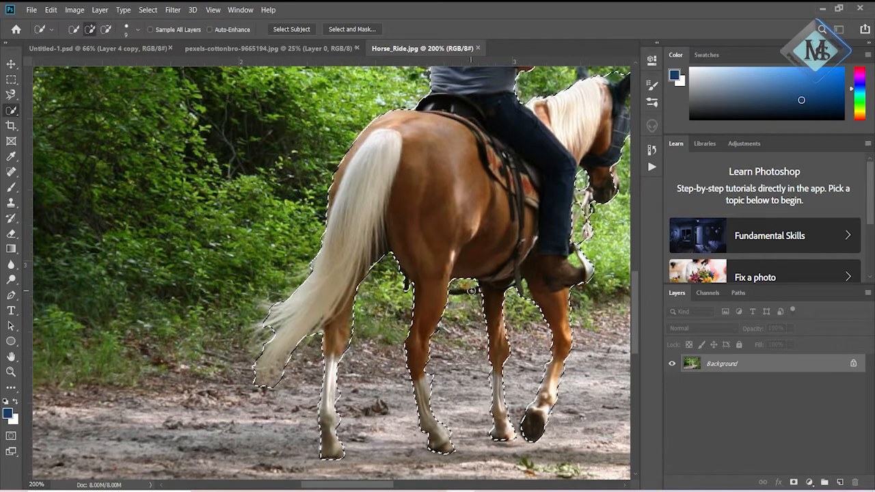
scroll(478, 205, up, 5)
mouse_move(478, 205)
mouse_down()
mouse_move(479, 171)
mouse_move(506, 150)
mouse_move(488, 96)
mouse_up()
scroll(489, 96, right, 4)
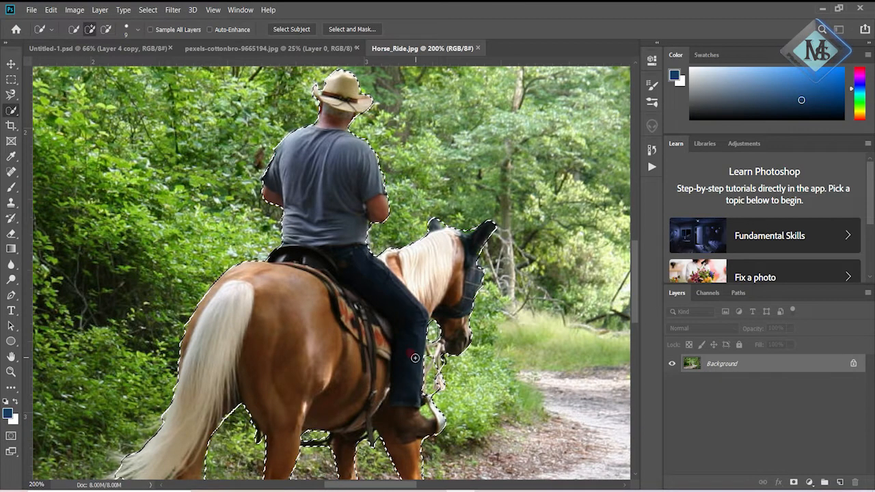
- Bring the selected horse and rider into Untitled-1.psd as the top layer and place them facing the sword
key(v)
drag(301, 370, 243, 270)
drag(724, 410, 725, 359)
drag(244, 270, 234, 296)
- Erase the green fringe around the horse's head, muzzle and reins with a 12 px eraser
key(ctrl+plus)
key(ctrl+plus)
key(ctrl+plus)
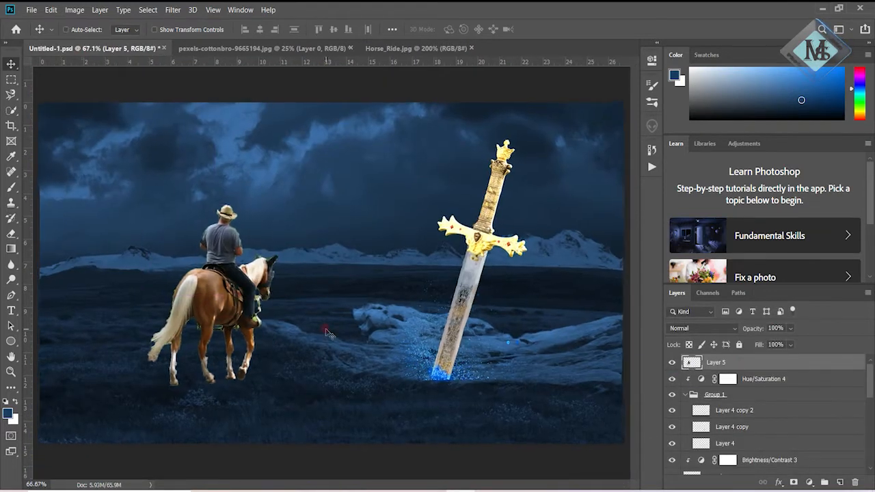
drag(373, 485, 336, 485)
key(e)
click(77, 29)
click(316, 193)
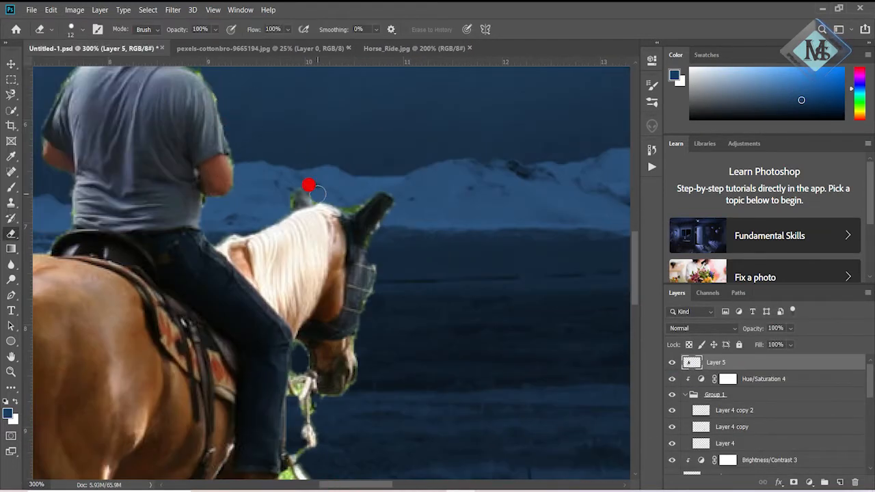
scroll(288, 335, down, 2)
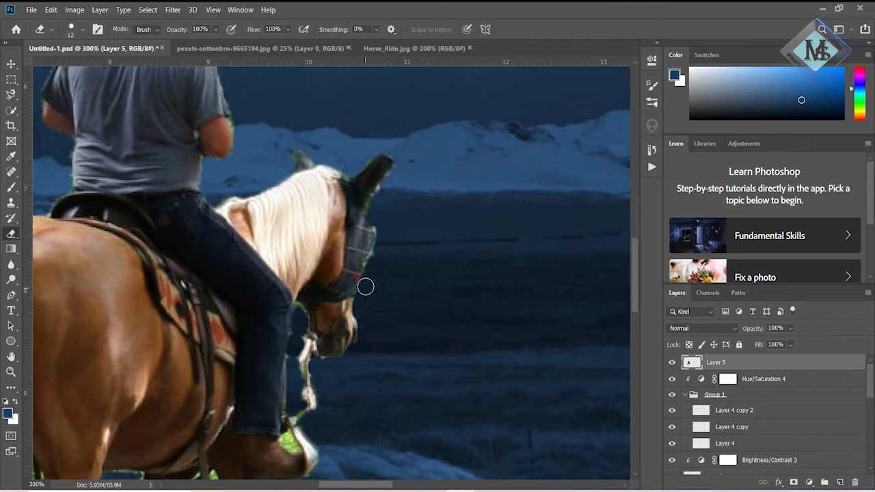
scroll(293, 339, down, 5)
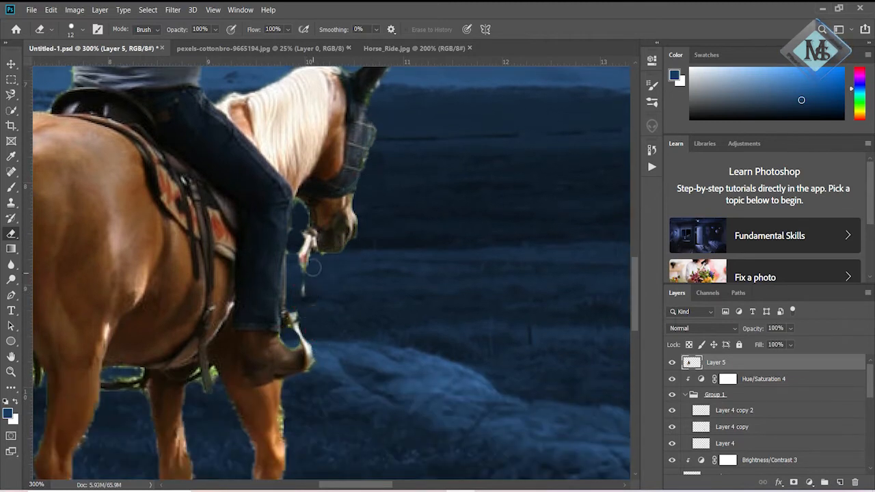
- Erase the leftover background along the horse's legs and the end of its tail
scroll(233, 369, down, 7)
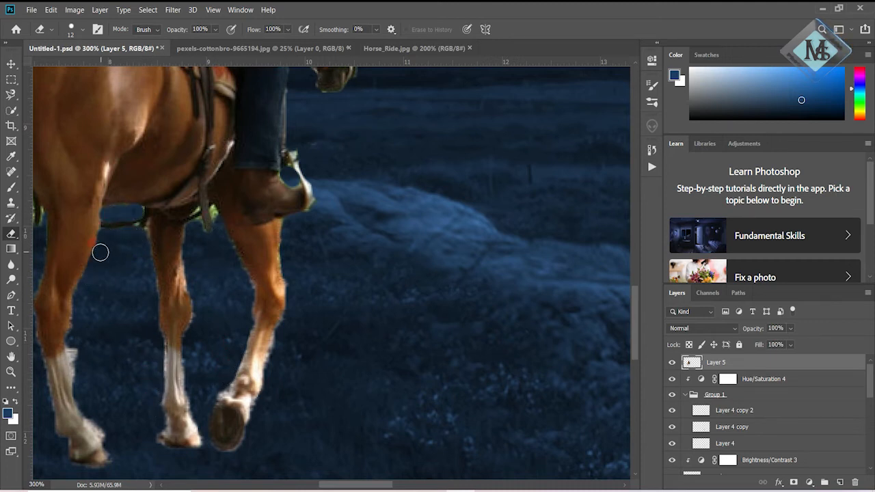
scroll(100, 253, left, 8)
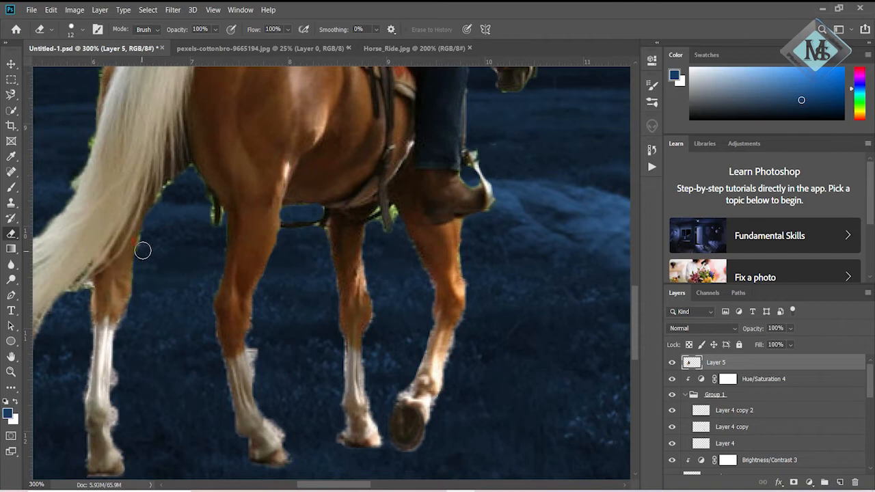
scroll(101, 105, up, 3)
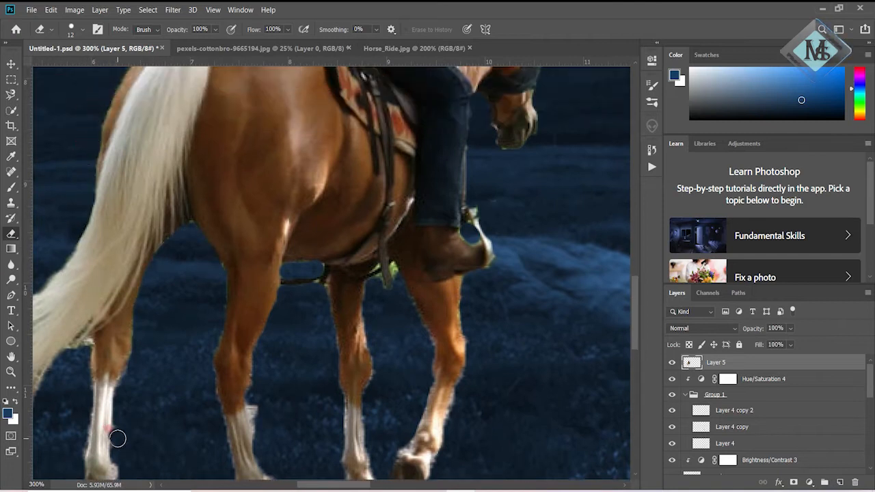
scroll(266, 445, down, 3)
scroll(310, 484, left, 8)
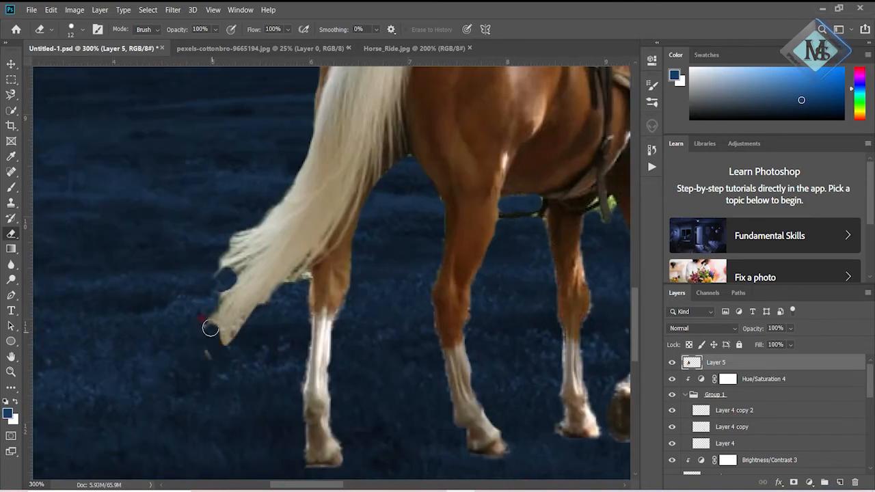
- Erase the leftover fringe along the horse's rump and around the rider's body and hat
scroll(244, 255, up, 15)
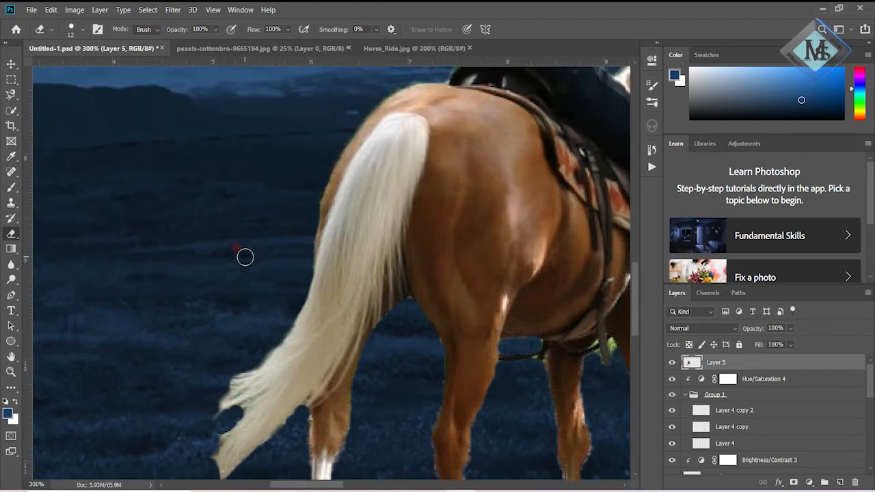
mouse_move(594, 171)
mouse_down()
mouse_move(578, 191)
mouse_move(615, 267)
mouse_up()
scroll(448, 334, up, 3)
scroll(281, 402, right, 7)
scroll(281, 402, down, 2)
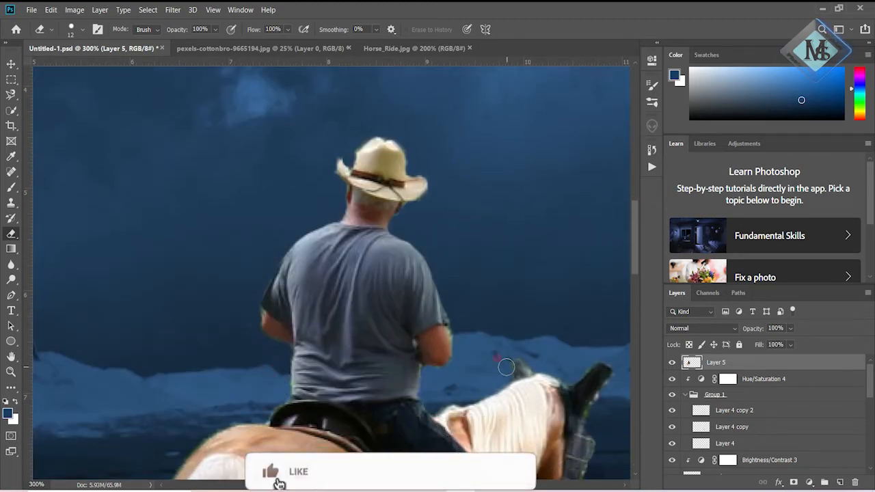
- Erase the remaining green around the stirrup and under the horse's belly, reducing the eraser to 6 px
scroll(506, 367, down, 12)
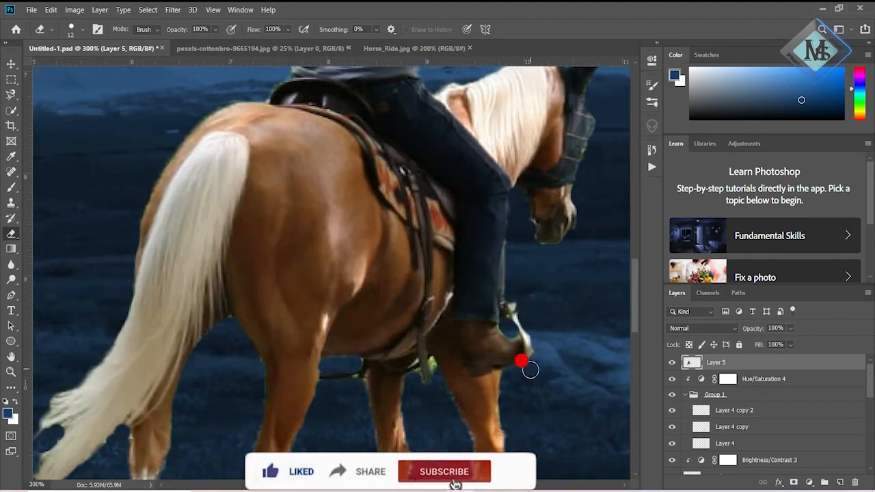
scroll(530, 370, down, 2)
click(77, 30)
drag(418, 340, 433, 328)
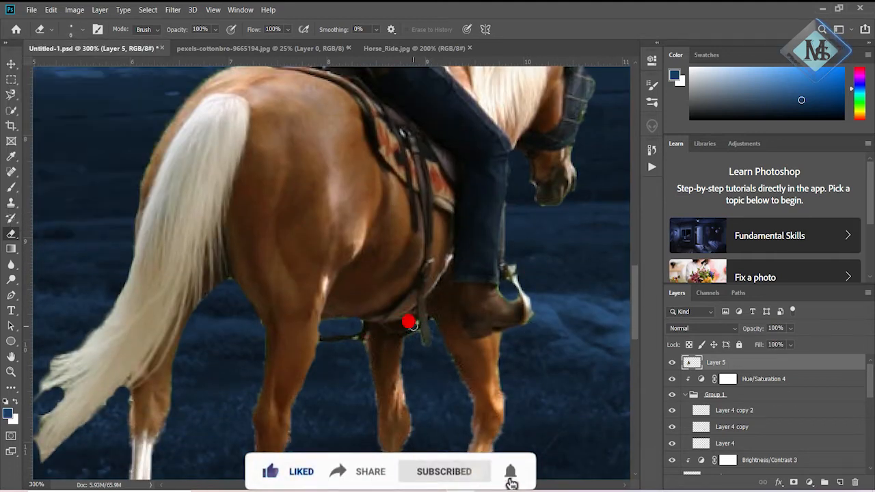
- Erase the leftover fringe around the horse's tail and hooves with an 18 px eraser
key(ctrl+0)
drag(117, 356, 128, 340)
click(81, 29)
click(67, 68)
click(193, 383)
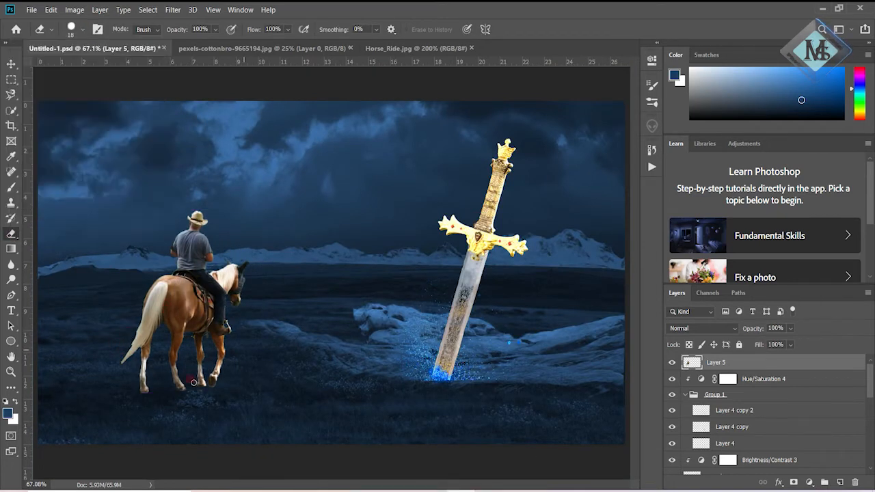
- Darken the horse rider with a clipped Brightness/Contrast adjustment, raising the contrast, and move it beside the sword's lower blade
click(810, 482)
click(805, 314)
key(ctrl+alt+g)
drag(552, 128, 467, 145)
drag(553, 148, 594, 148)
click(619, 55)
key(v)
mouse_move(189, 306)
mouse_down()
mouse_move(505, 391)
mouse_move(510, 360)
mouse_up()
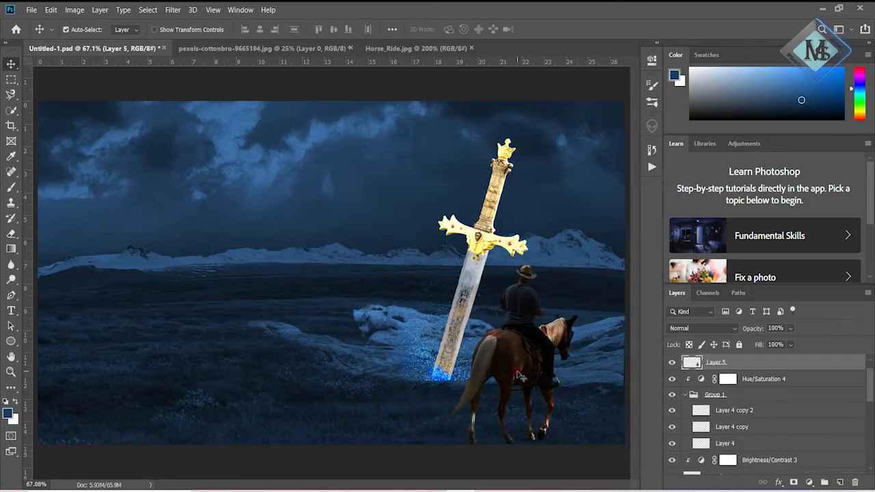
drag(512, 367, 517, 374)
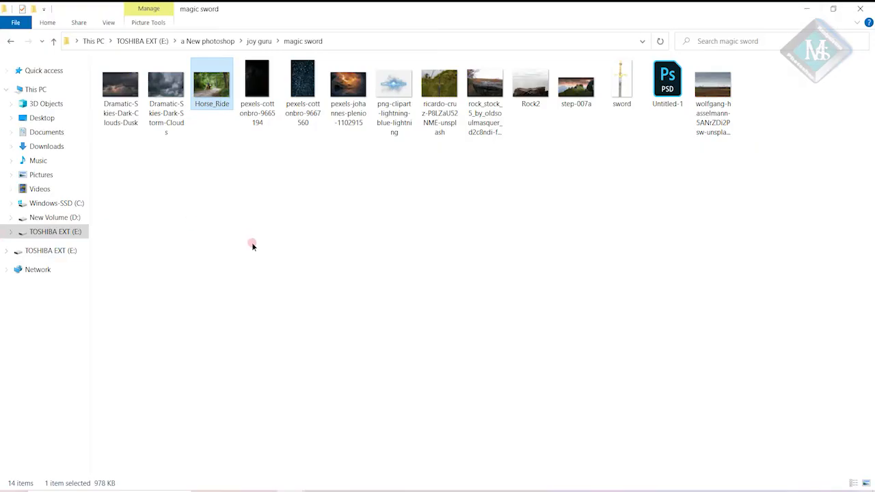
- Open Moon.jpg from a different project folder
click(9, 42)
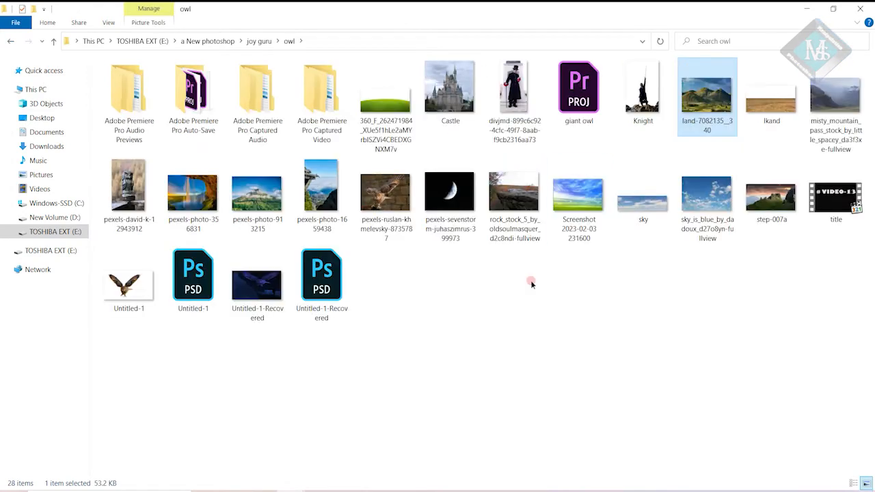
key(alt+Left)
double_click(292, 82)
double_click(191, 101)
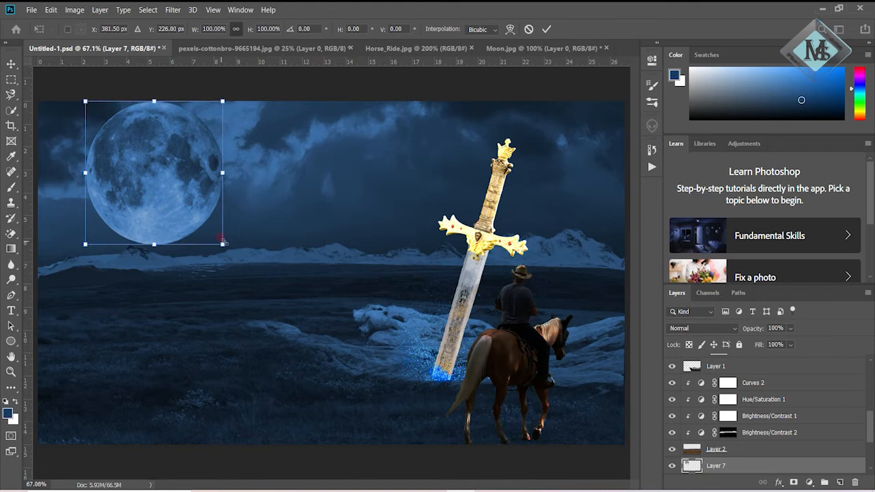
drag(720, 470, 723, 406)
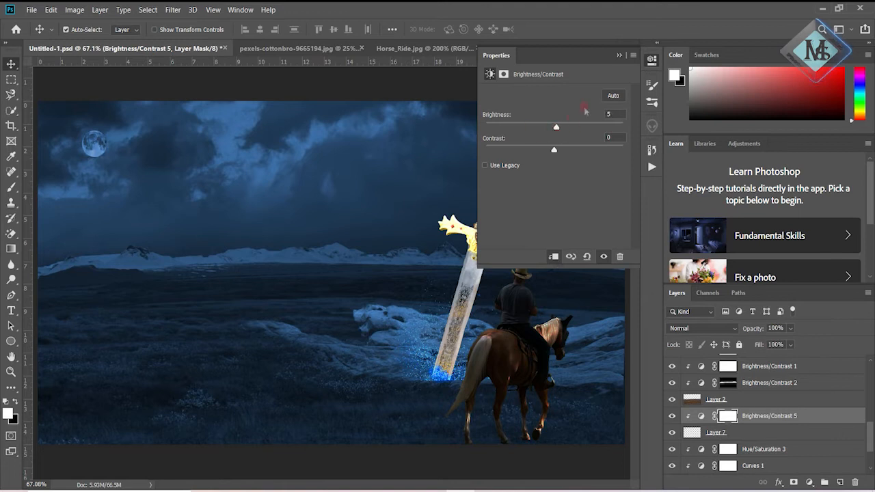
click(809, 483)
click(746, 365)
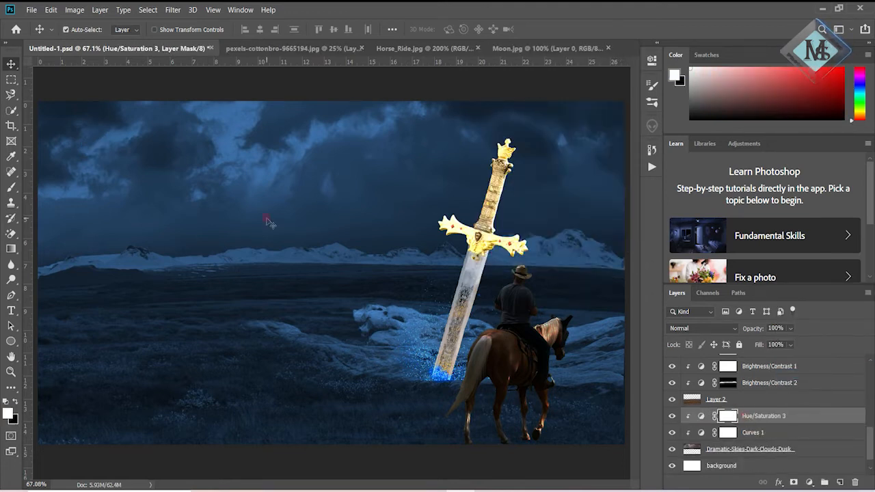
- Bring the moon from Moon.jpg into the composition, scale it down and place it in the sky's upper-left area
click(504, 53)
drag(204, 193, 145, 187)
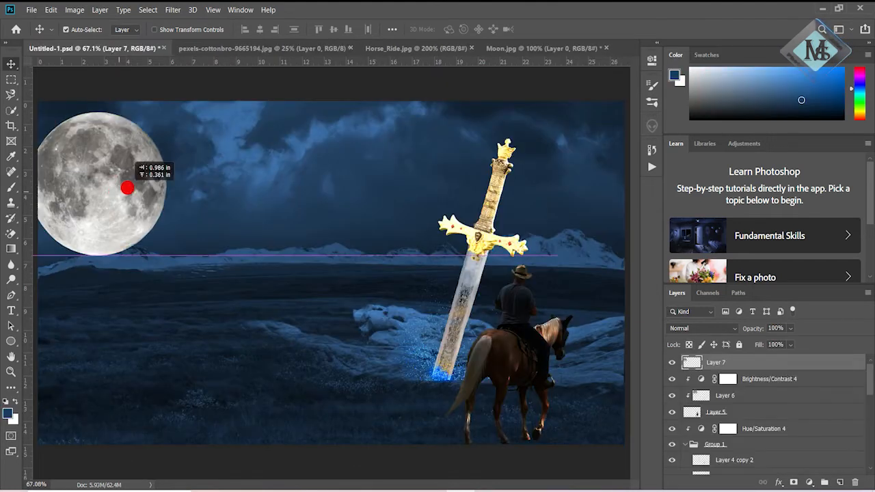
key(ctrl+t)
drag(187, 255, 88, 151)
drag(71, 126, 115, 137)
key(Return)
- Tint the moon with a clipped Hue/Saturation adjustment using Colorize at hue 209, with higher saturation and lower lightness
click(808, 483)
click(746, 365)
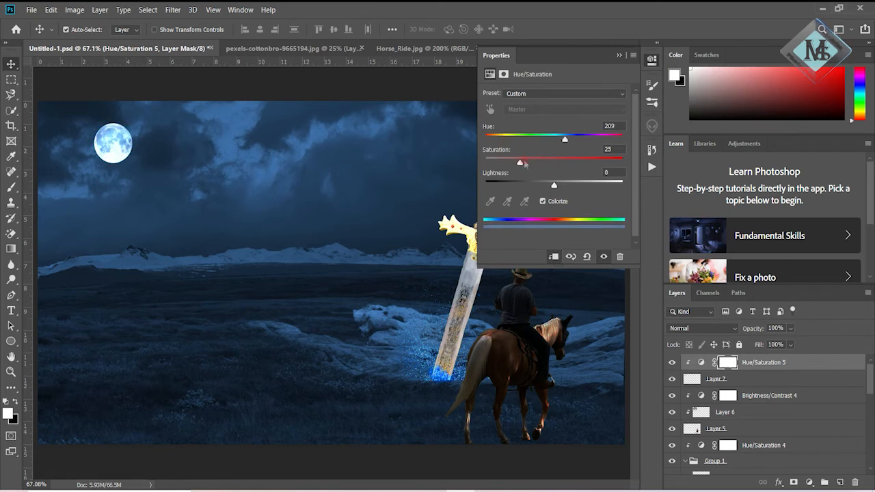
drag(523, 162, 549, 163)
drag(553, 185, 526, 186)
click(619, 55)
- Select the moon layer and scale the moon down further
key(ctrl+t)
click(447, 197)
click(737, 380)
key(ctrl+t)
drag(133, 164, 117, 147)
key(Return)
key(s)
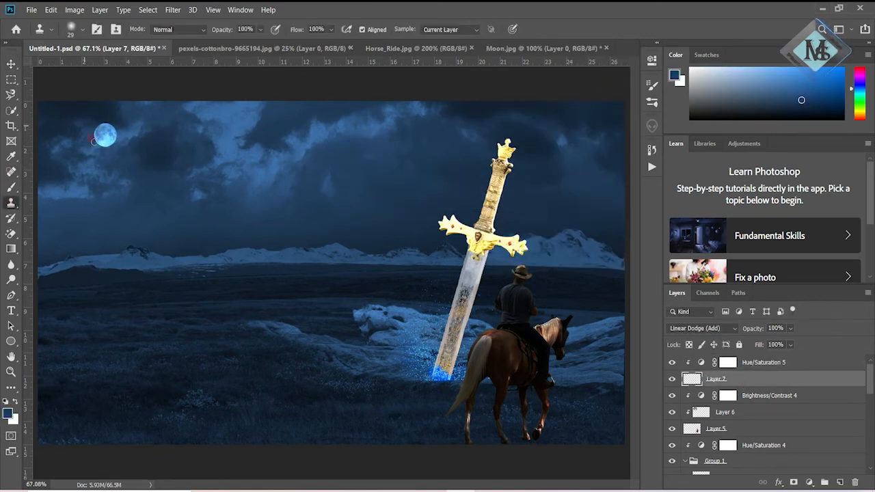
- Add a Brightness/Contrast adjustment above the moon's Hue/Saturation adjustment
scroll(715, 420, down, 8)
click(732, 442)
scroll(721, 395, up, 3)
scroll(723, 396, up, 3)
click(714, 379)
click(780, 362)
click(809, 482)
click(804, 312)
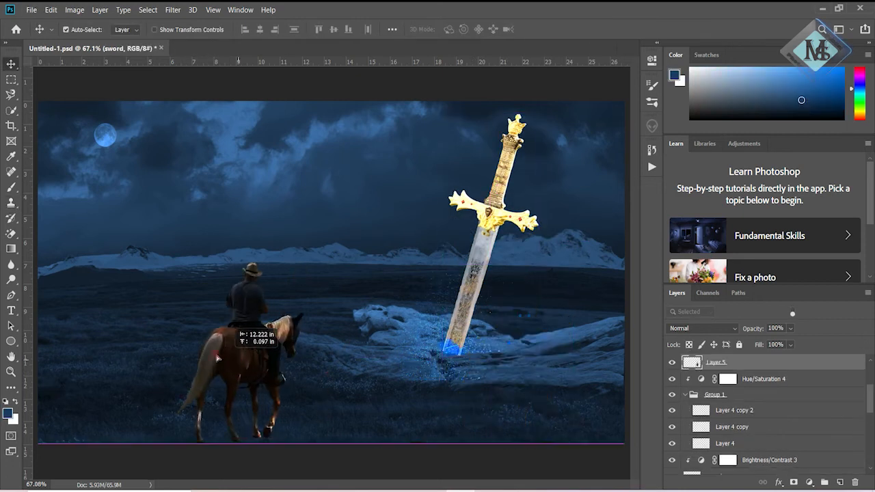
- Flip the horse rider horizontally and enlarge it to 109.72%
drag(225, 362, 92, 362)
key(ctrl+t)
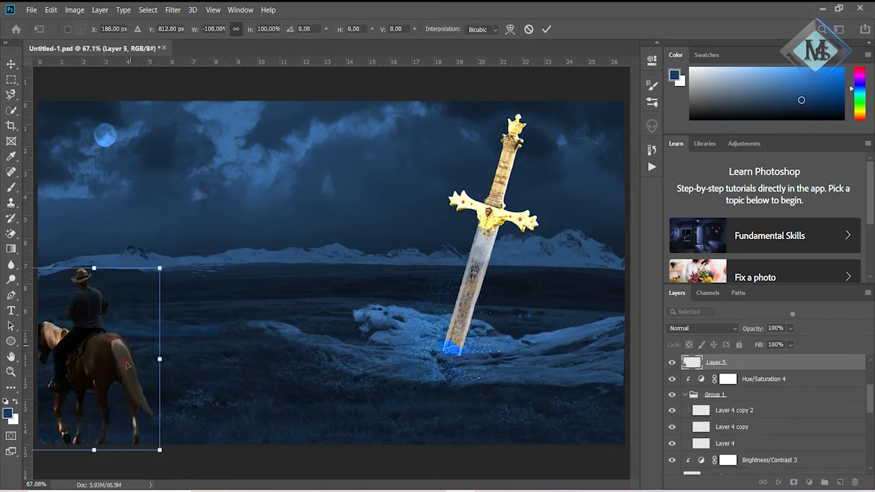
drag(109, 348, 207, 348)
drag(262, 266, 298, 290)
- Position the flipped horse rider in the foreground, left of the sword, with its hooves at the canvas's lower edge
drag(217, 334, 459, 345)
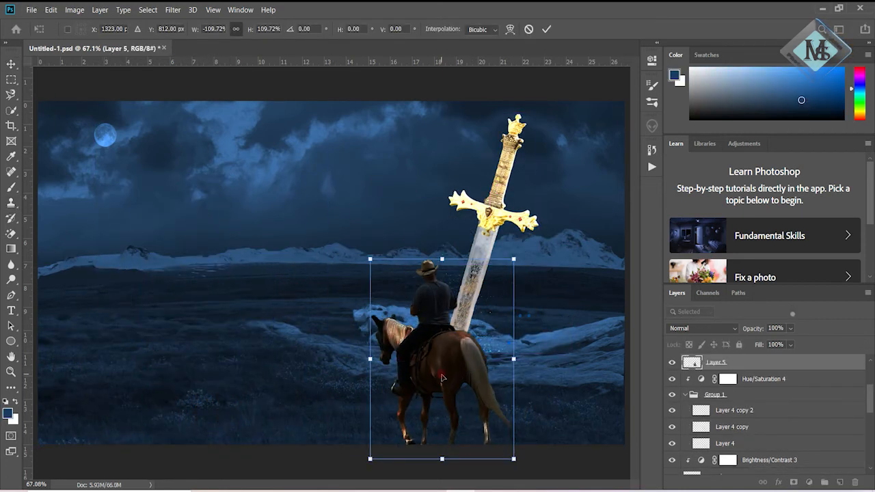
drag(441, 377, 302, 325)
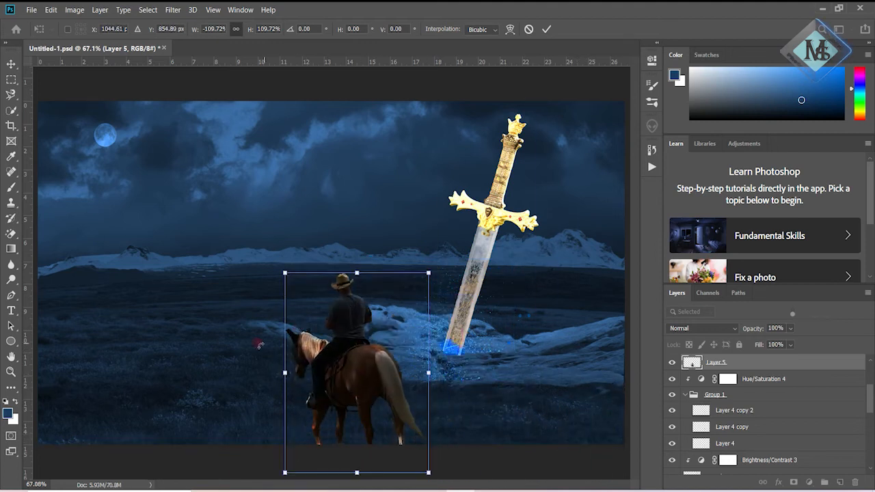
drag(360, 393, 361, 378)
key(Return)
- Move the glowing blue particle layers into line with the sword's tip on the rock
scroll(773, 410, down, 4)
scroll(773, 410, up, 1)
drag(463, 332, 454, 337)
drag(454, 330, 454, 335)
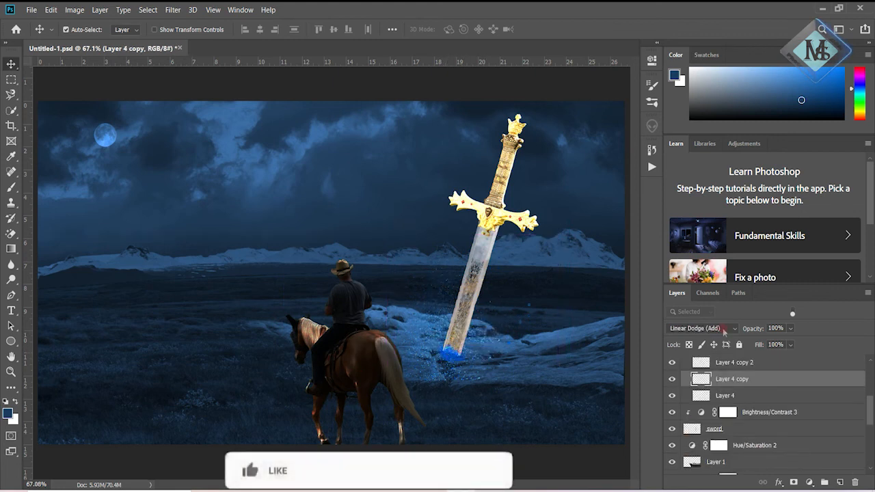
- Try a Gaussian Blur with a 64 px radius on the sword layer
scroll(773, 410, down, 2)
click(735, 396)
click(172, 9)
mouse_move(185, 134)
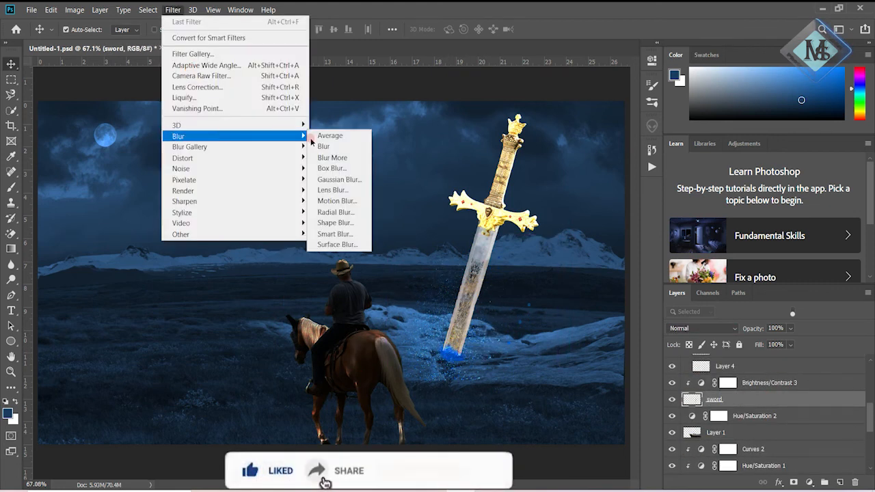
click(341, 178)
click(378, 271)
key(Escape)
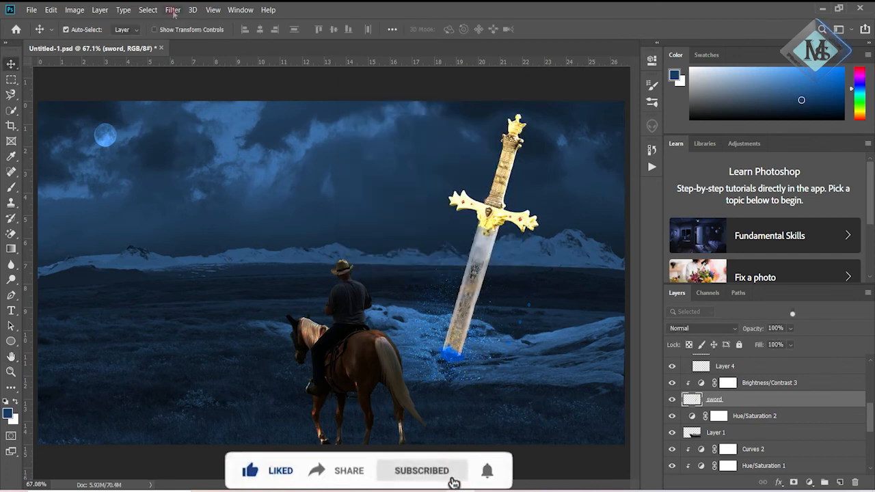
click(173, 10)
click(339, 179)
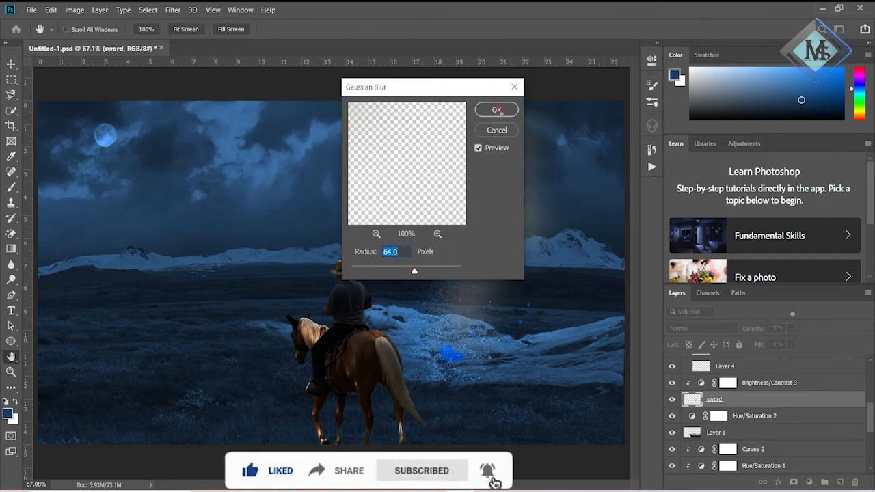
click(497, 110)
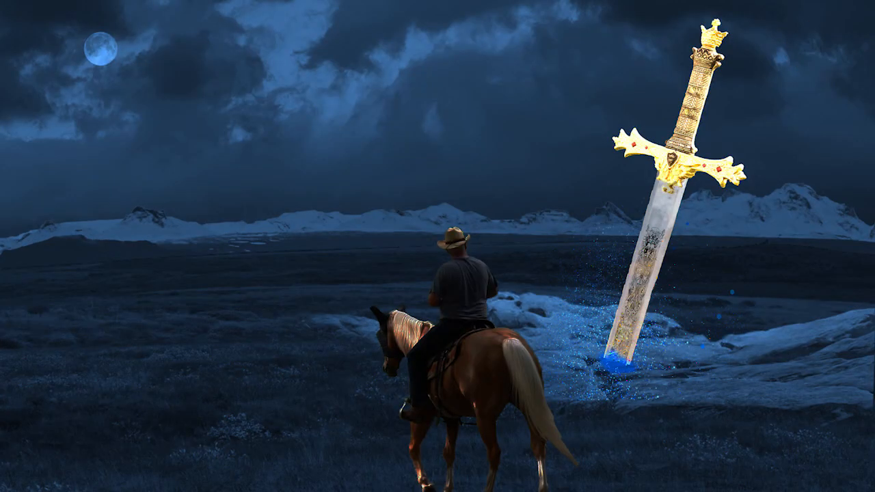